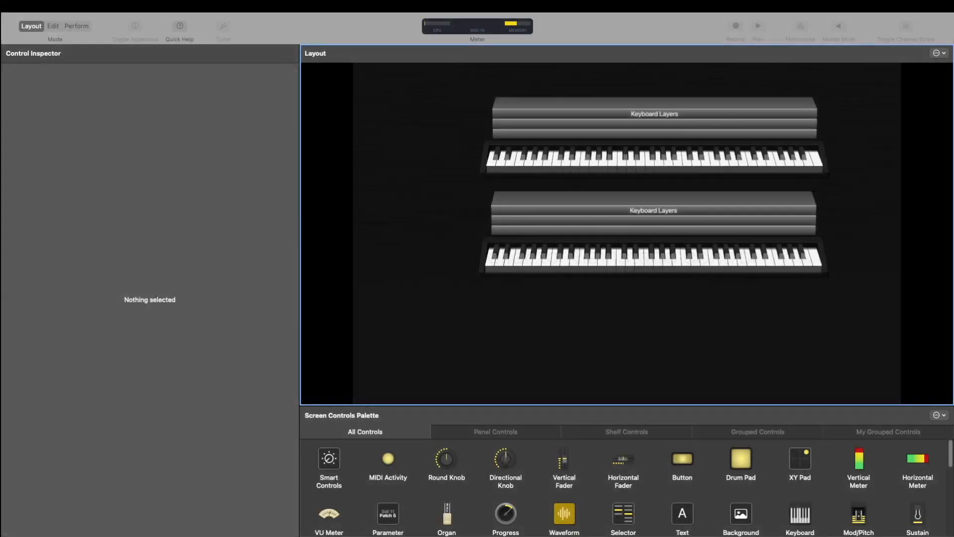
Assign the upper keyboard's hardware input to Port1 YAMAHA UX16 and the lower keyboard's to MPK mini 3.
left_click(647, 169)
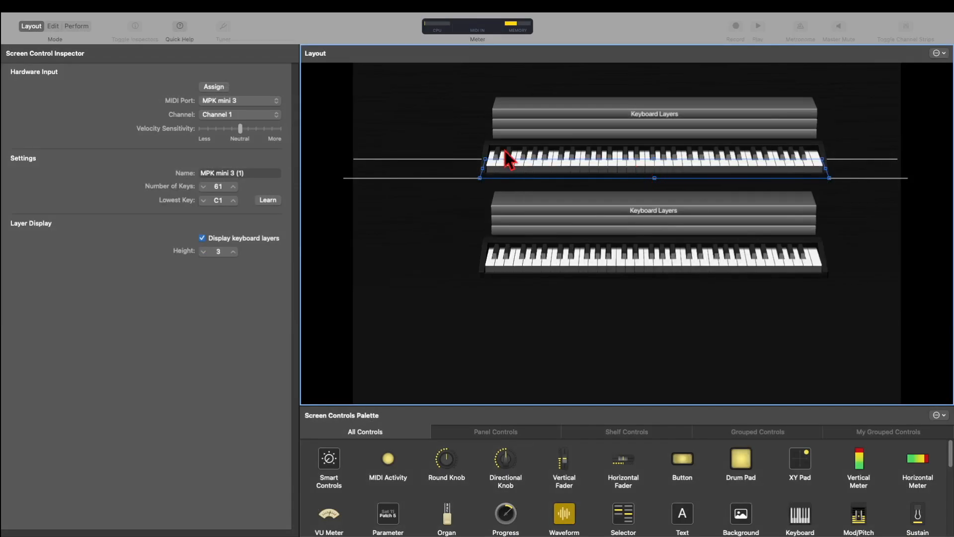
left_click(223, 88)
left_click(221, 88)
left_click(221, 88)
left_click(222, 88)
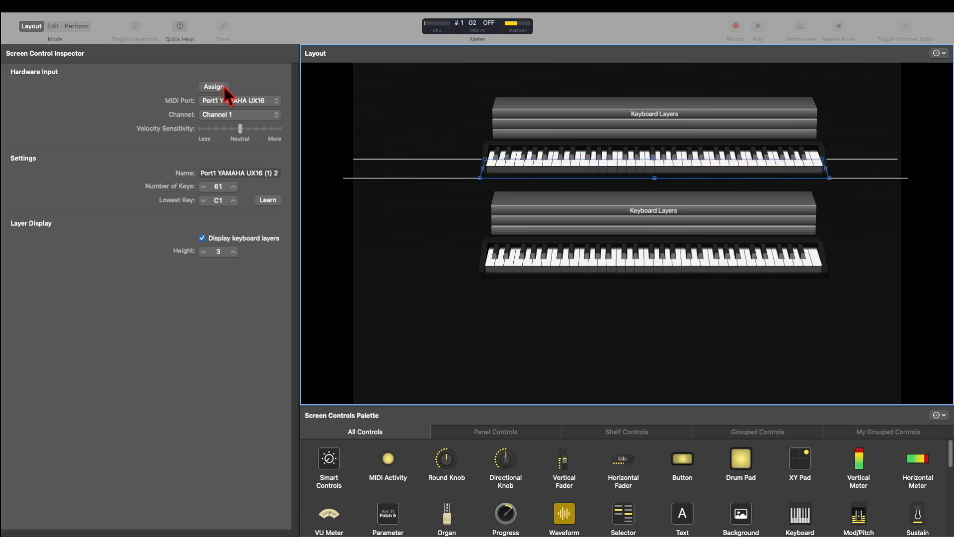
left_click(575, 240)
left_click(220, 89)
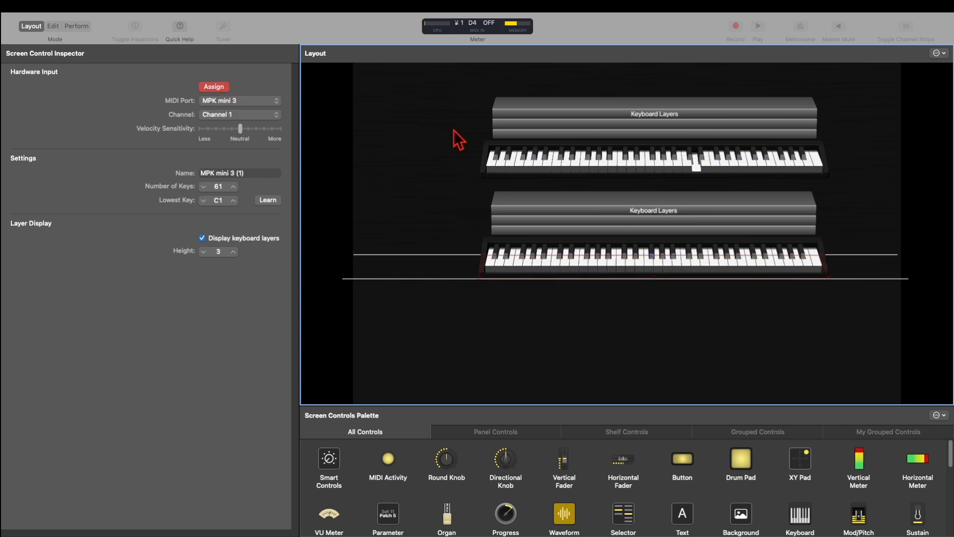
Reassign the upper keyboard's hardware input to the MPK mini 3 on Channel 1.
left_click(603, 170)
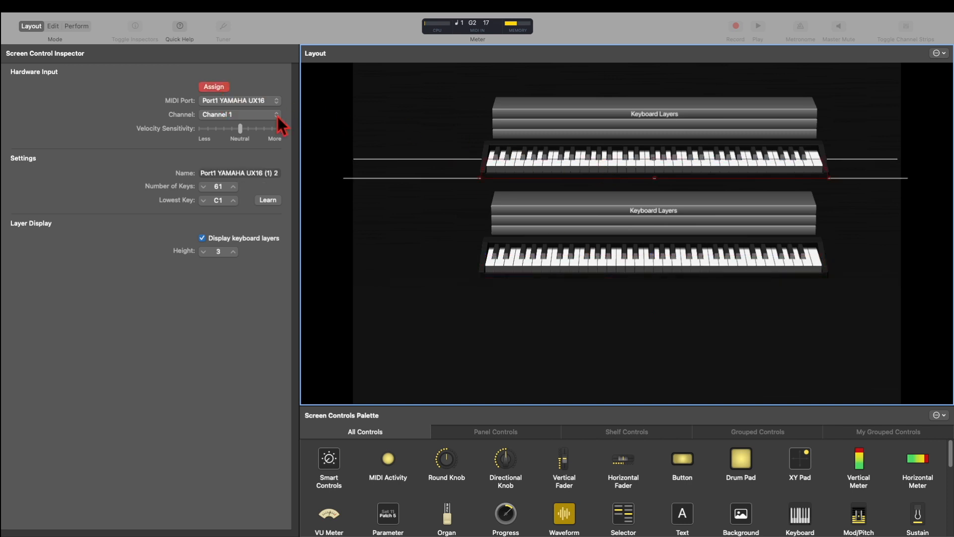
left_click(219, 90)
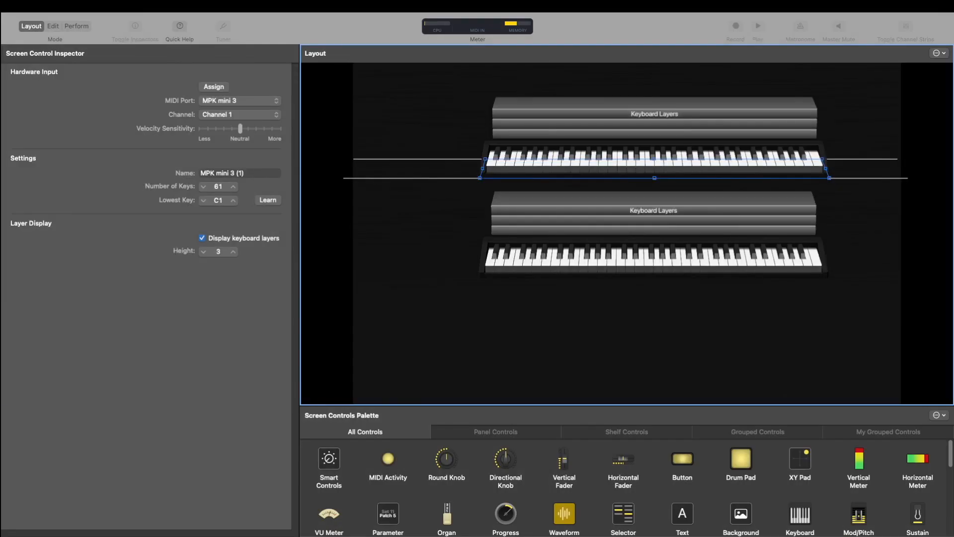
left_click(213, 87)
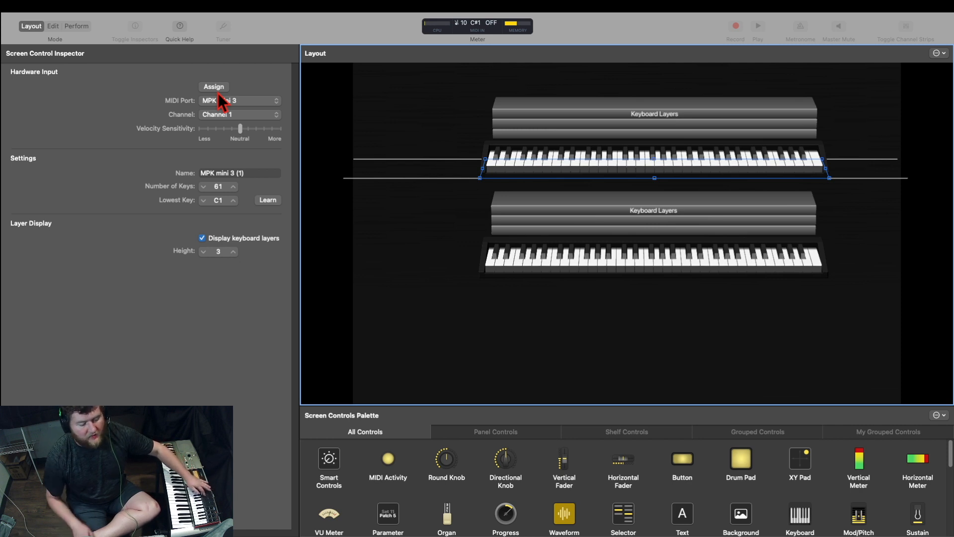
Try Channel 10 and Channel 1-16 as the upper keyboard's MIDI channel, and return it to Channel 1.
mouse_move(518, 11)
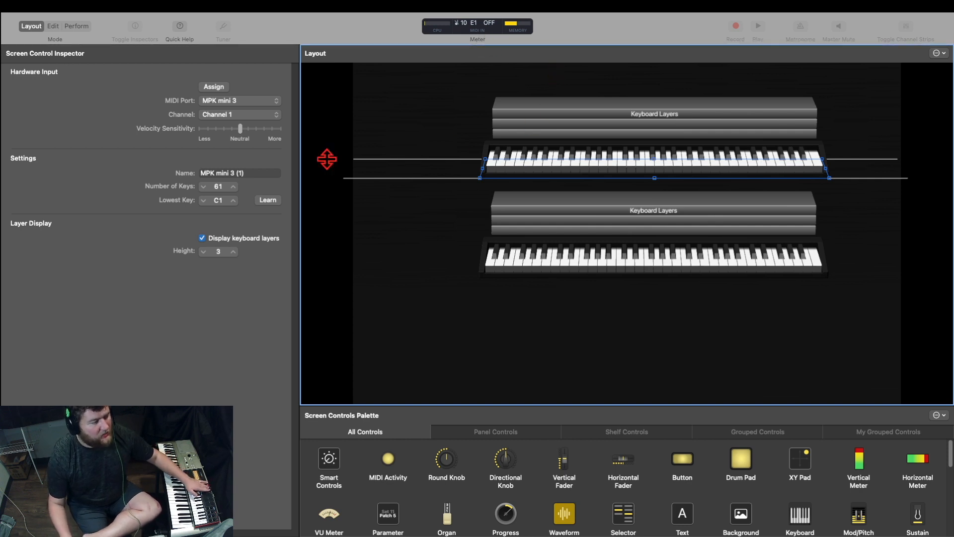
left_click(262, 114)
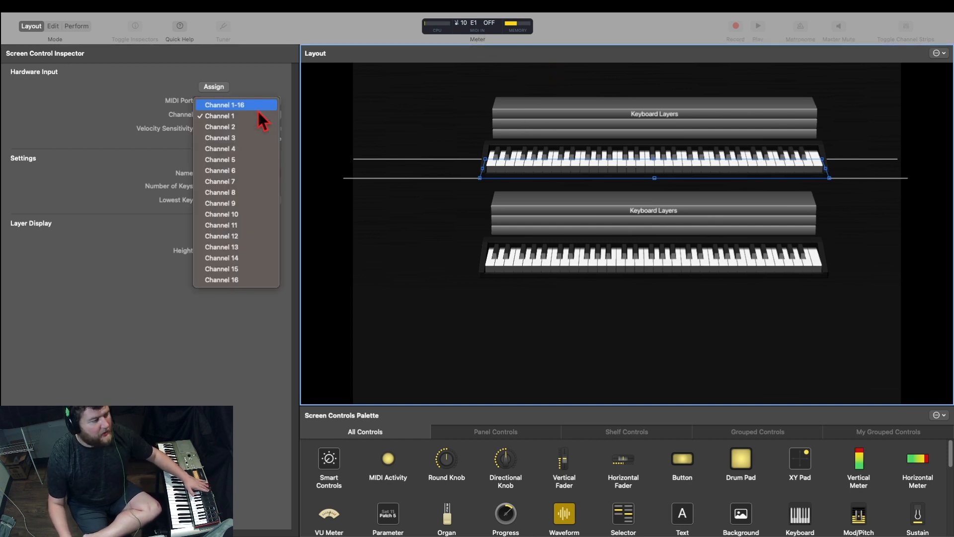
left_click(235, 213)
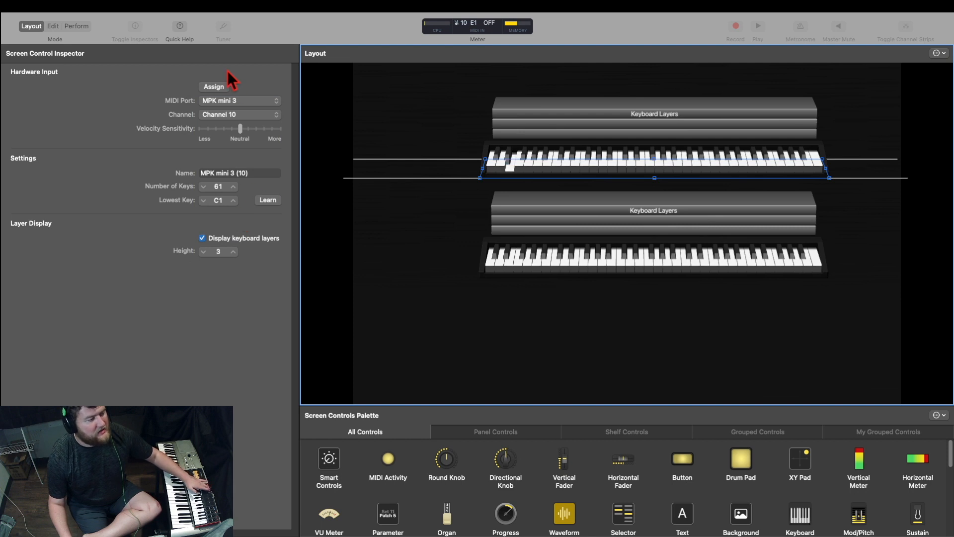
left_click(237, 114)
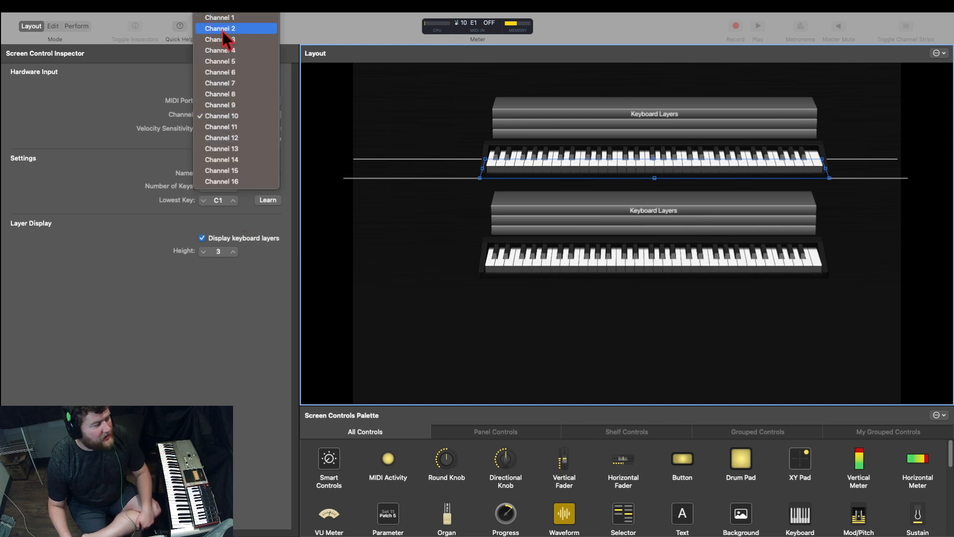
left_click(255, 13)
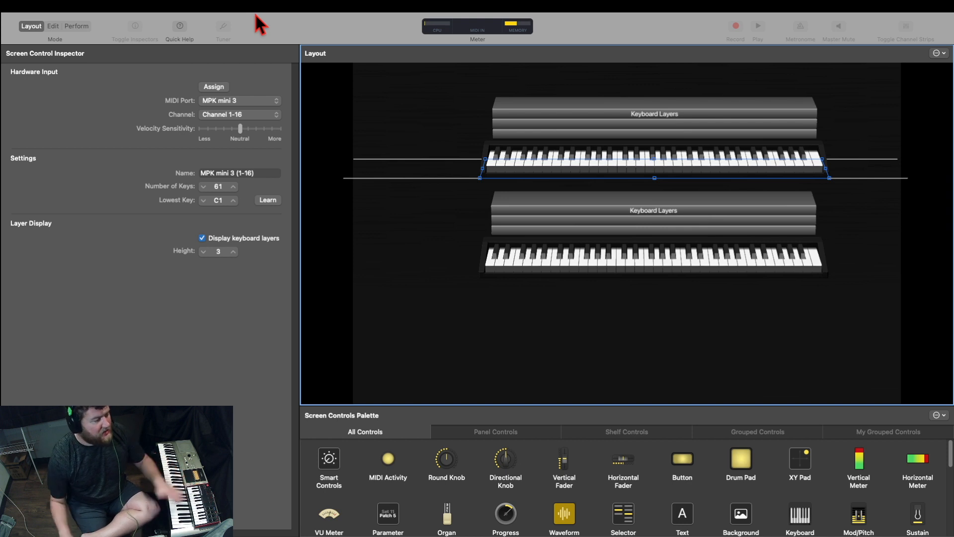
left_click(250, 119)
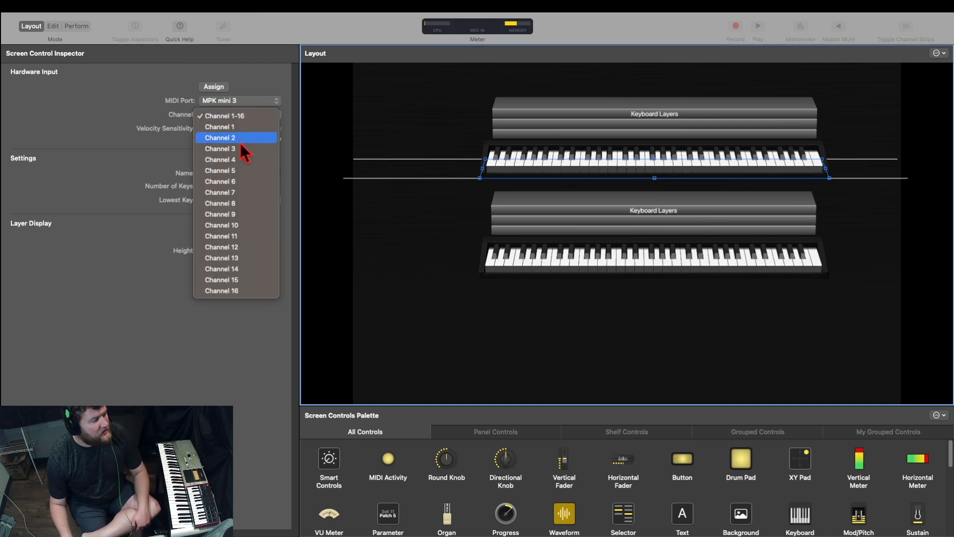
left_click(239, 130)
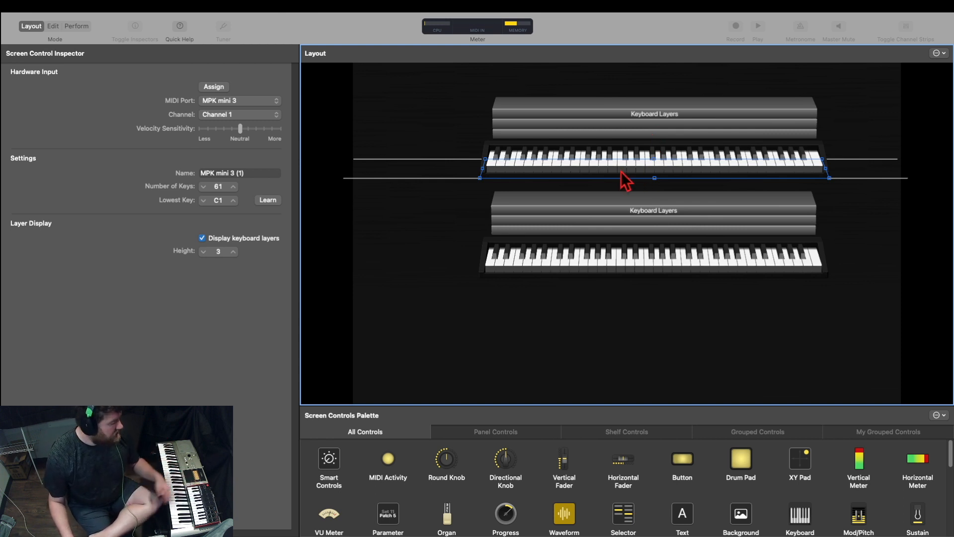
Learn the upper keyboard's lowest key from the hardware keyboard as C2.
left_click(268, 199)
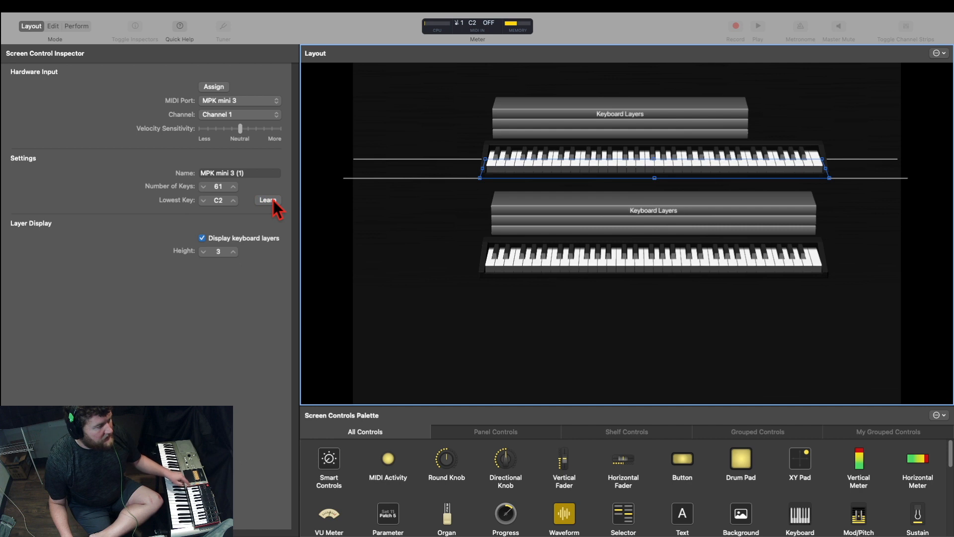
left_click(273, 200)
left_click(273, 199)
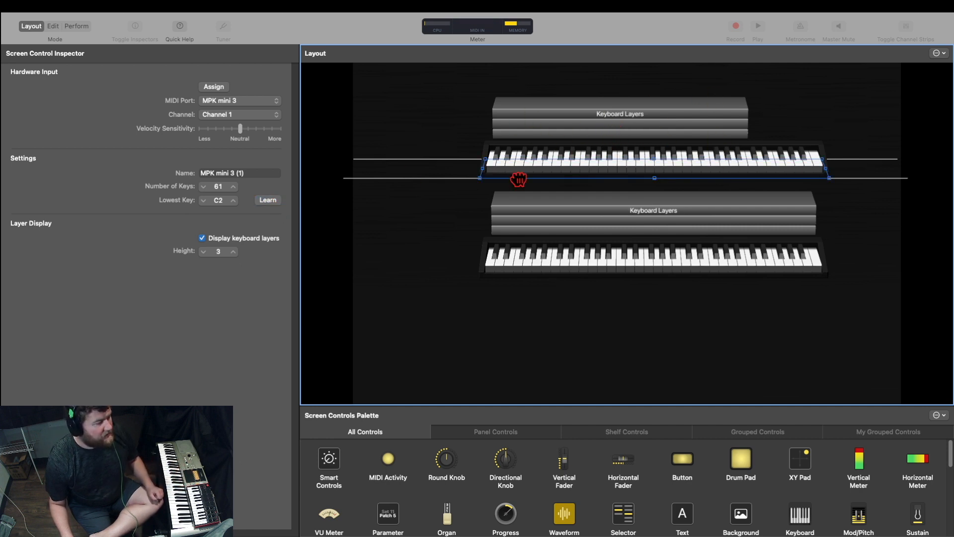
Try stepping the upper keyboard's number of keys, lowest key and layer height, returning them to 61, C2 and 3.
left_click(232, 188)
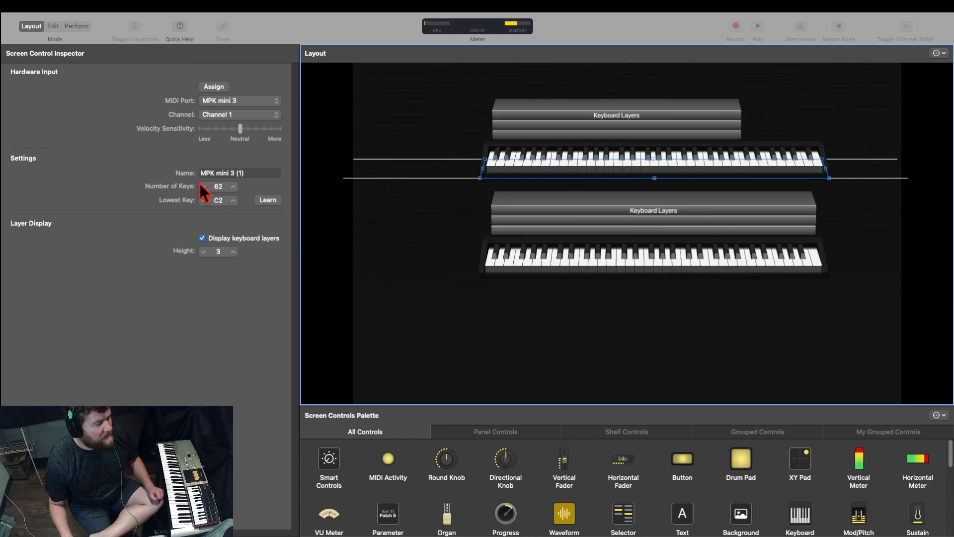
left_click(203, 187)
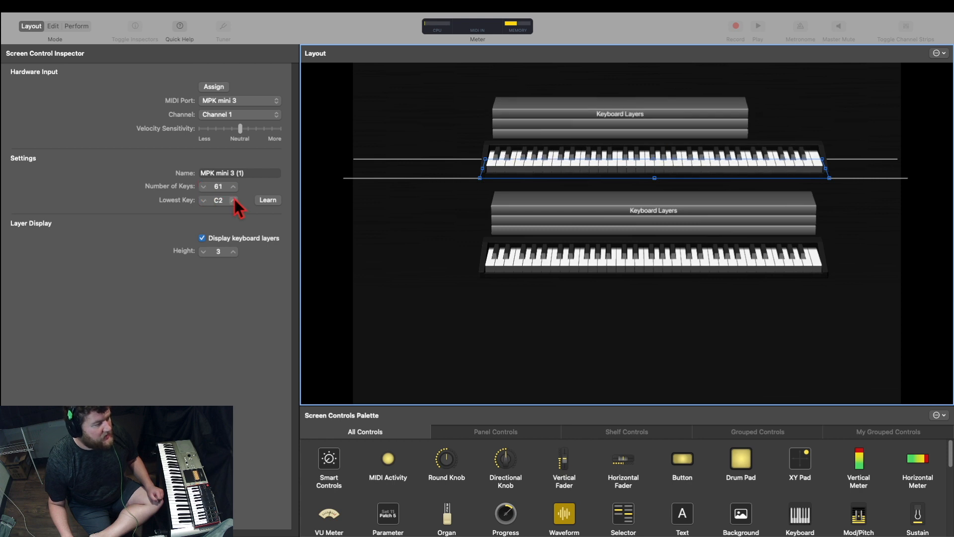
left_click(233, 198)
left_click(204, 199)
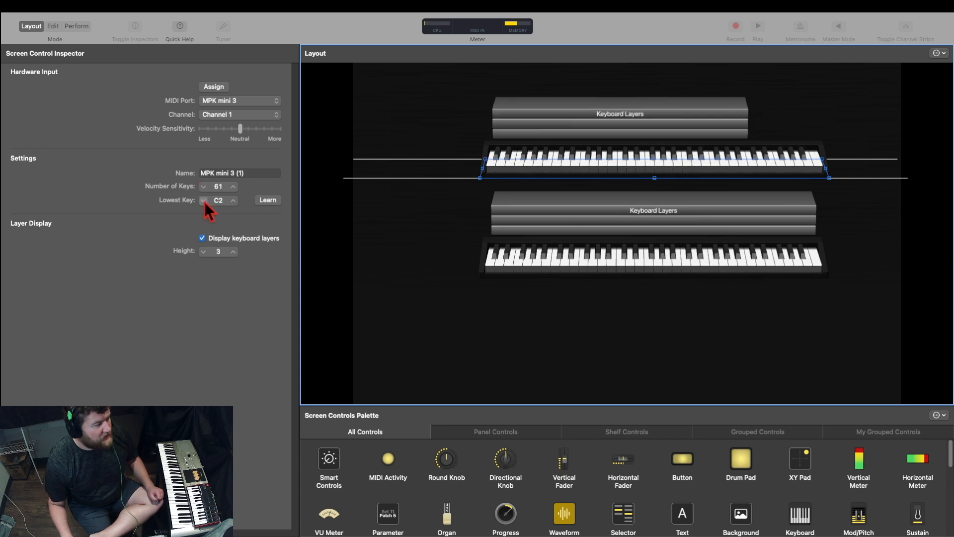
left_click(208, 252)
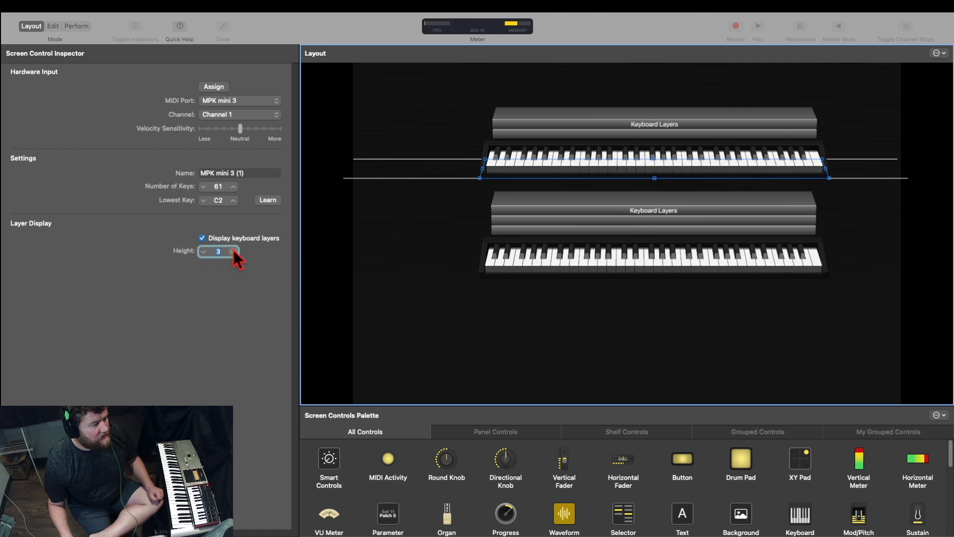
Set the upper keyboard's number of keys to 25 and refresh its layer display by lowering the height and restoring it to 3.
left_click(215, 188)
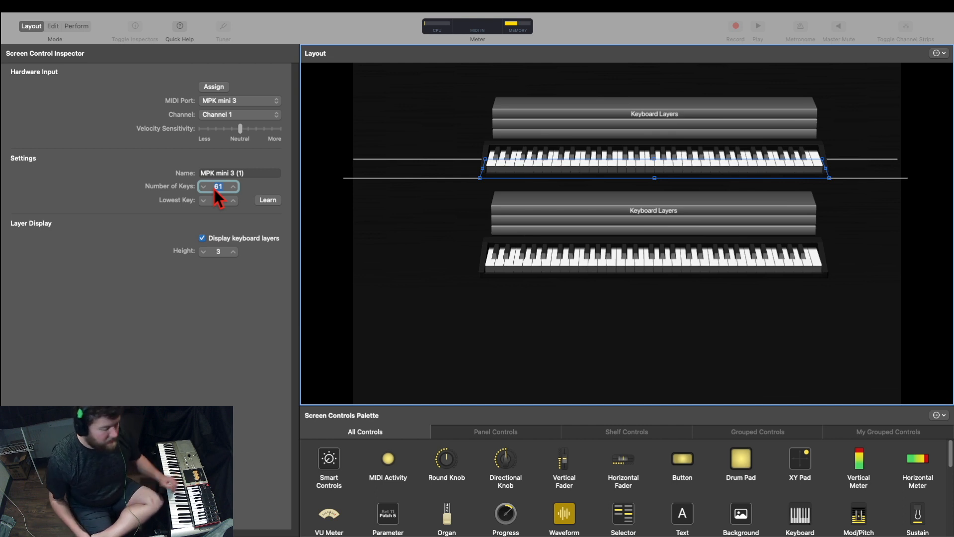
type("25")
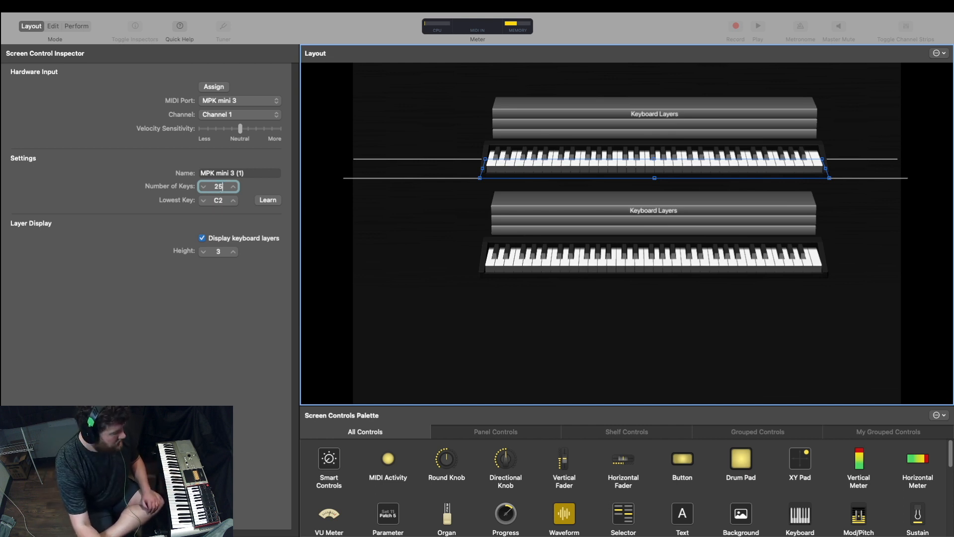
key("Return")
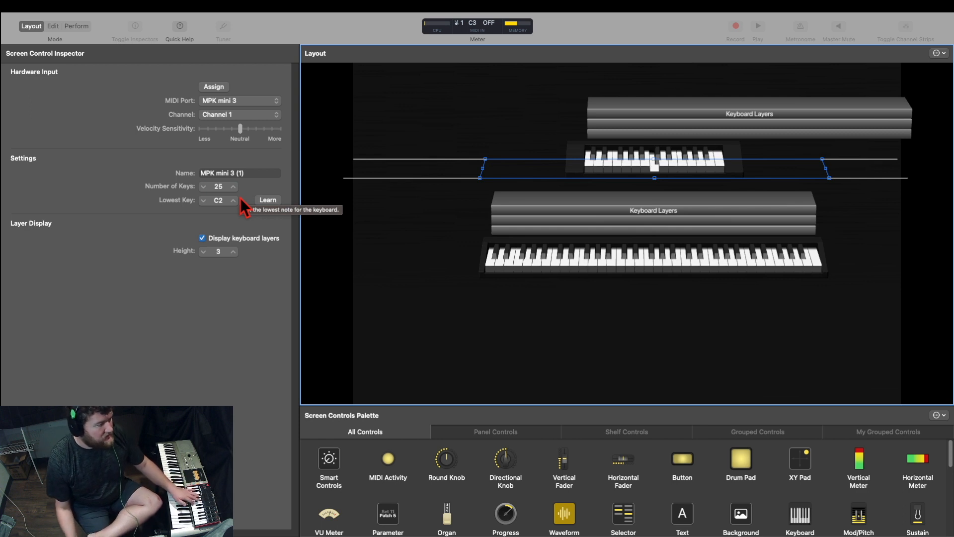
left_click(203, 252)
left_click(233, 252)
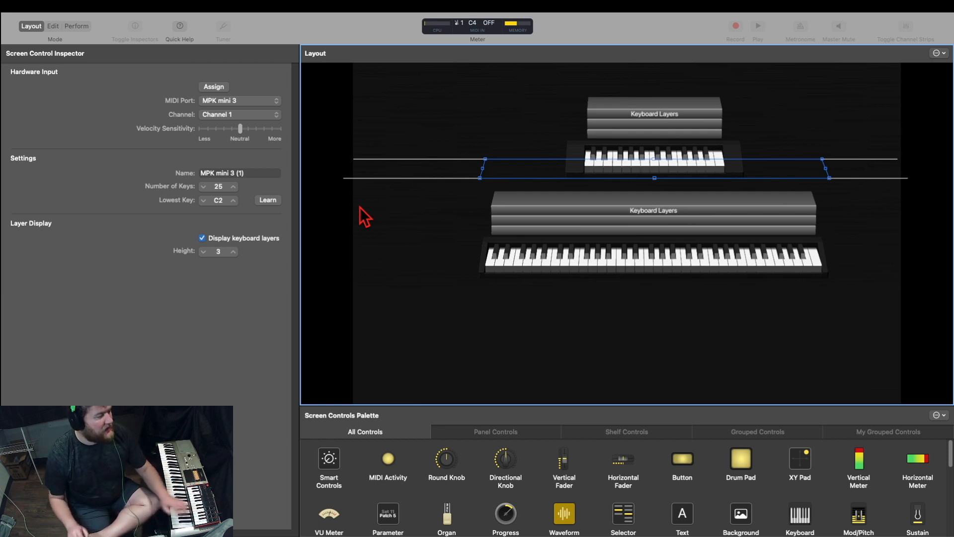
Try the upper keyboard's layer display option and a layer height of 2 on the lower keyboard, restoring the height to 3.
left_click(203, 238)
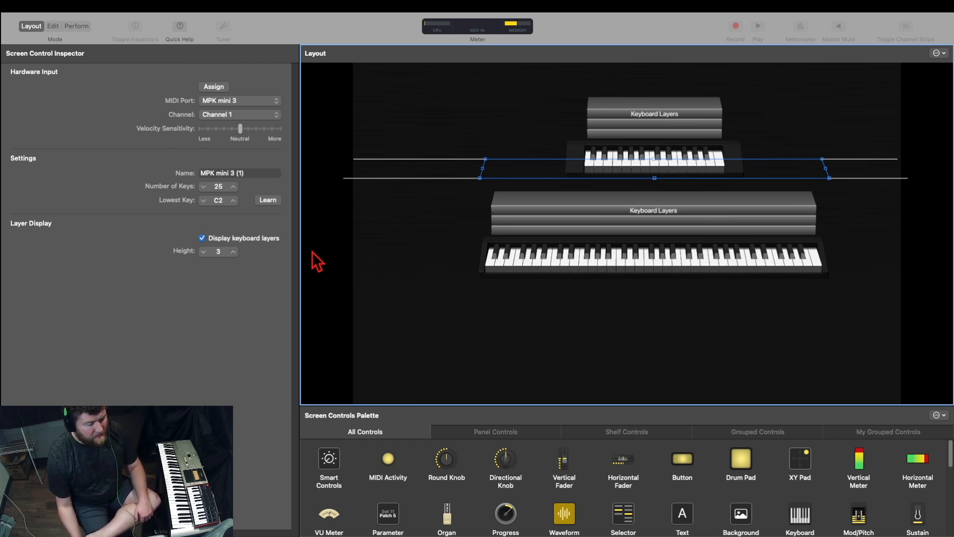
left_click(522, 260)
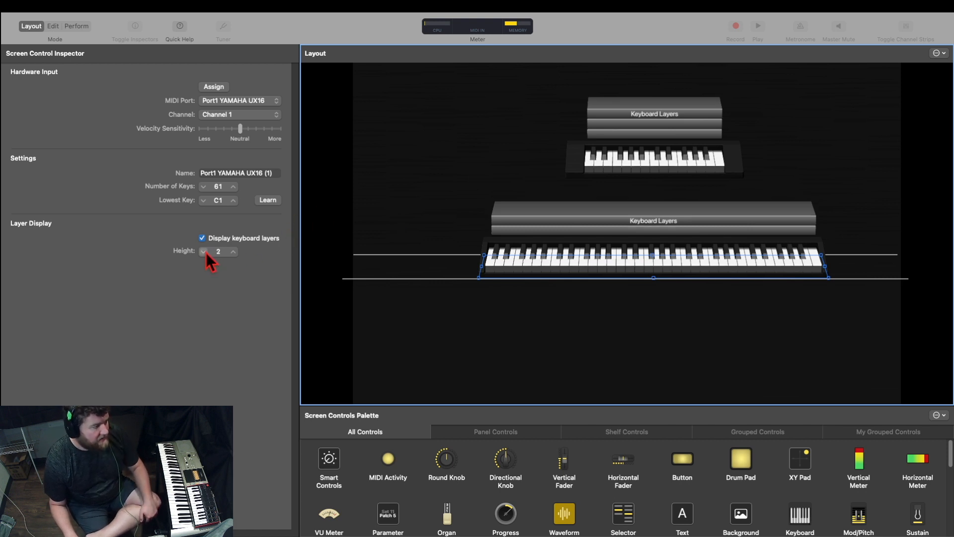
left_click(232, 252)
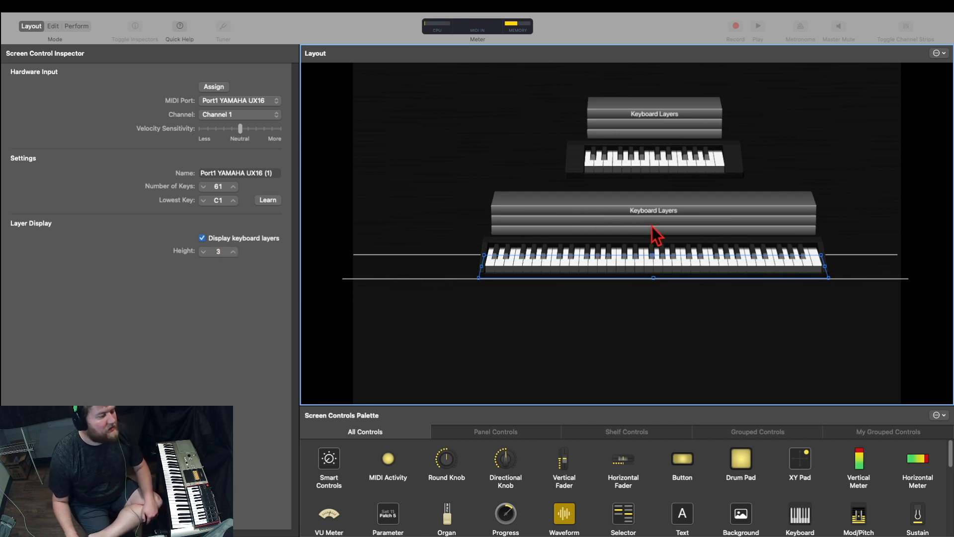
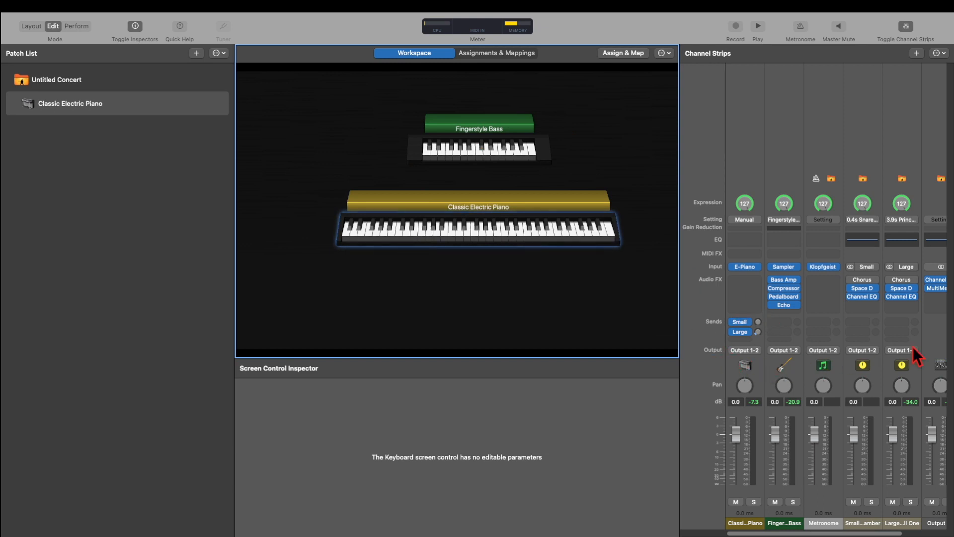
Examine the Classic Electric Piano channel strip's output routing options and the level meter of the Output 1-2 strip.
left_click(759, 352)
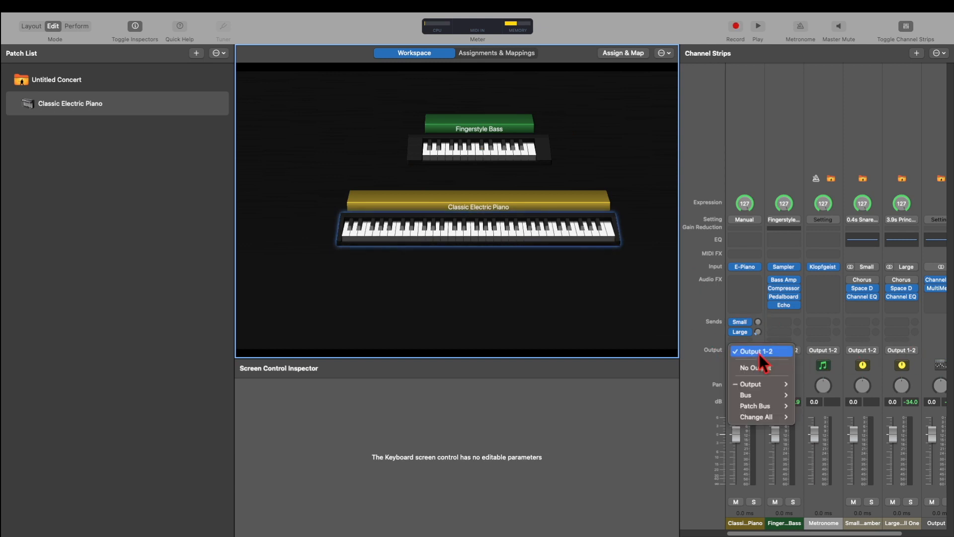
left_click(647, 352)
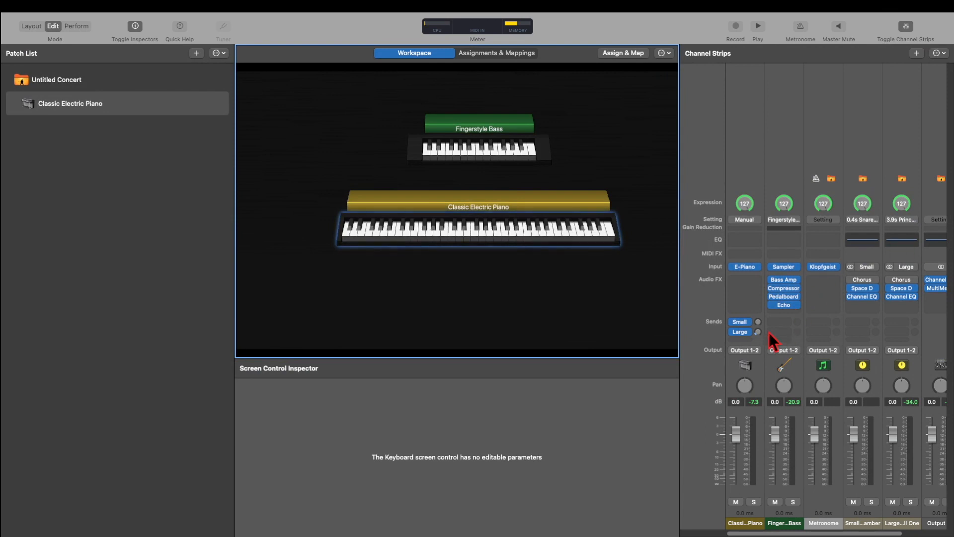
left_click(754, 332)
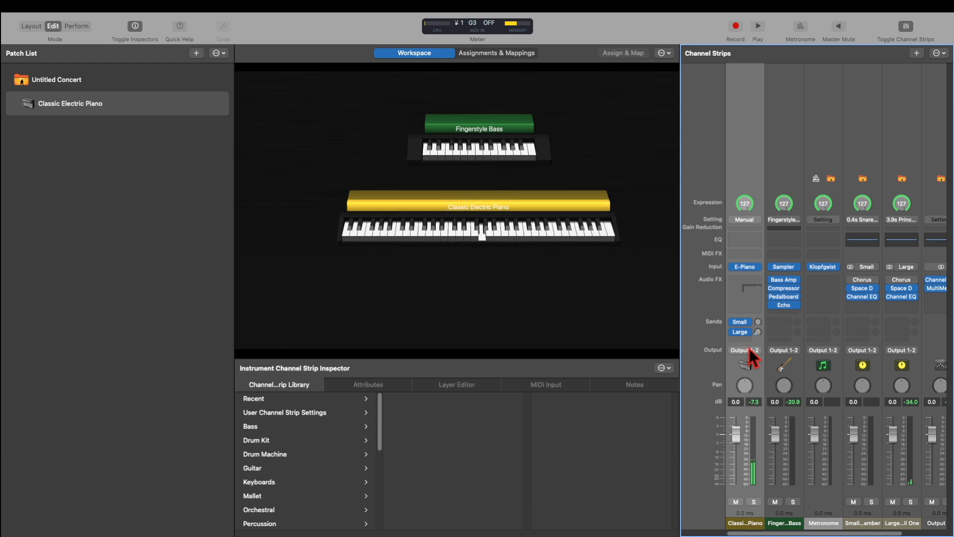
scroll(901, 522, "right", 2)
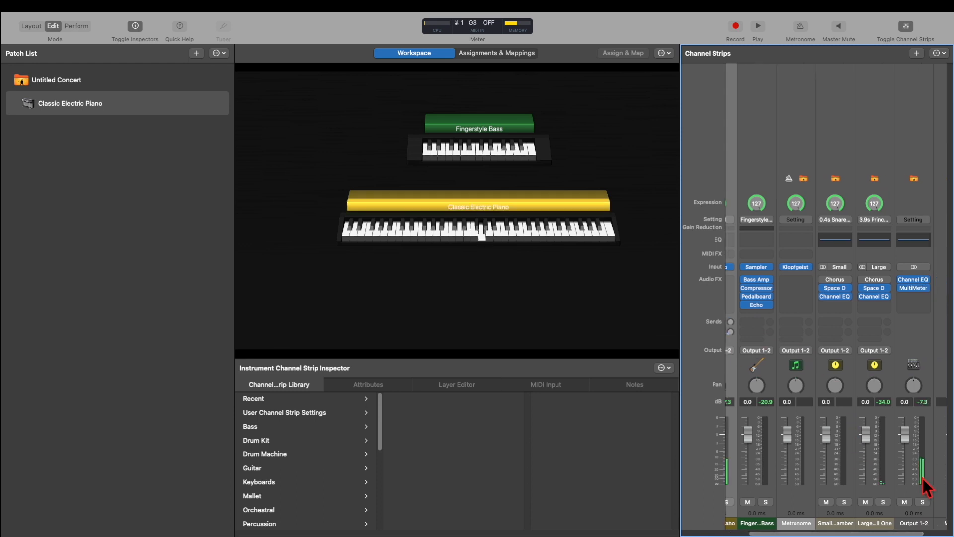
scroll(844, 462, "left", 1)
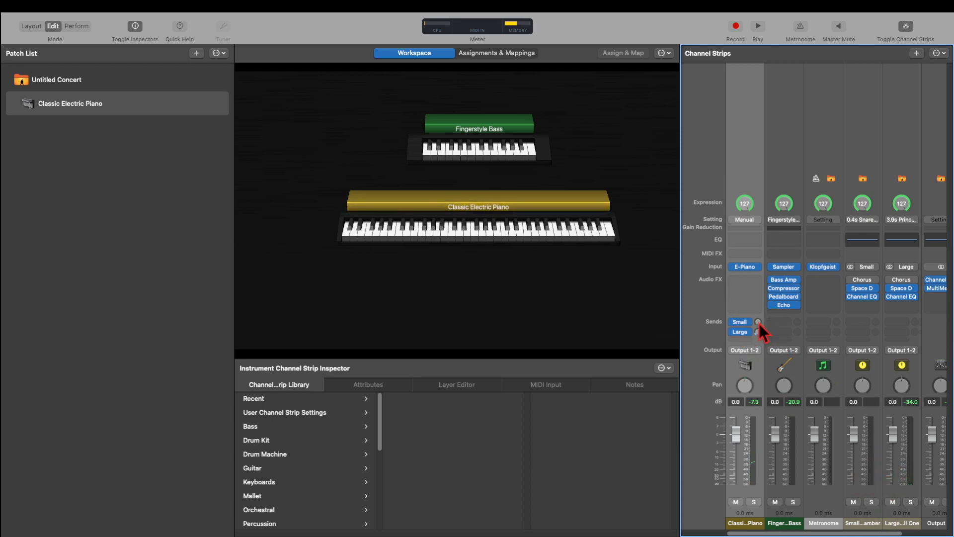
Adjust the Classic Electric Piano's Small and Large send levels, raising the Large send to about -1.1 dB.
left_click_drag(759, 323, 748, 380)
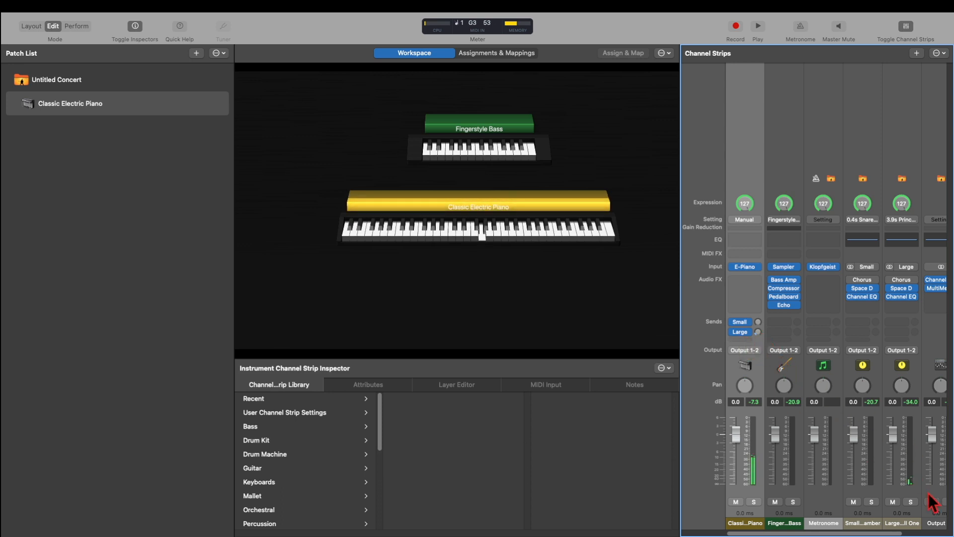
left_click_drag(758, 330, 778, 280)
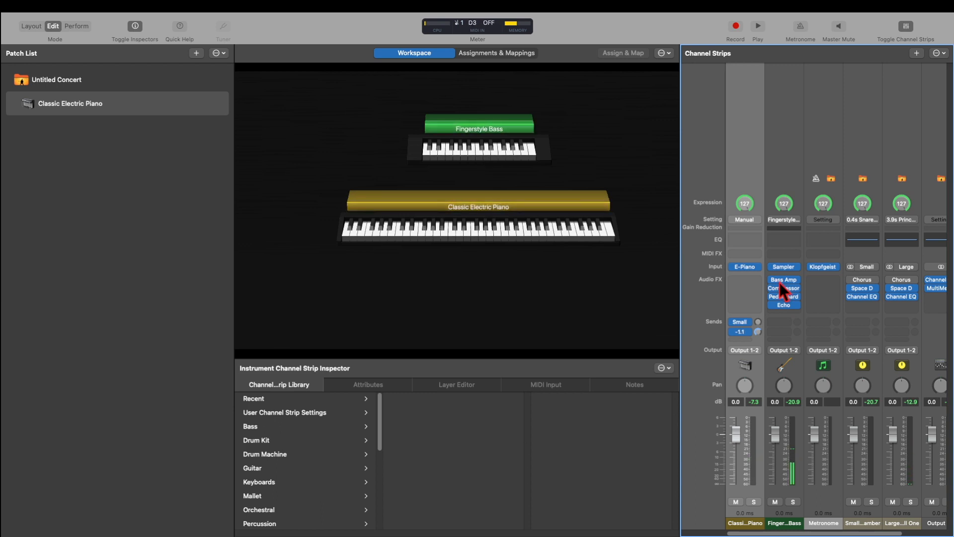
left_click_drag(778, 279, 776, 317)
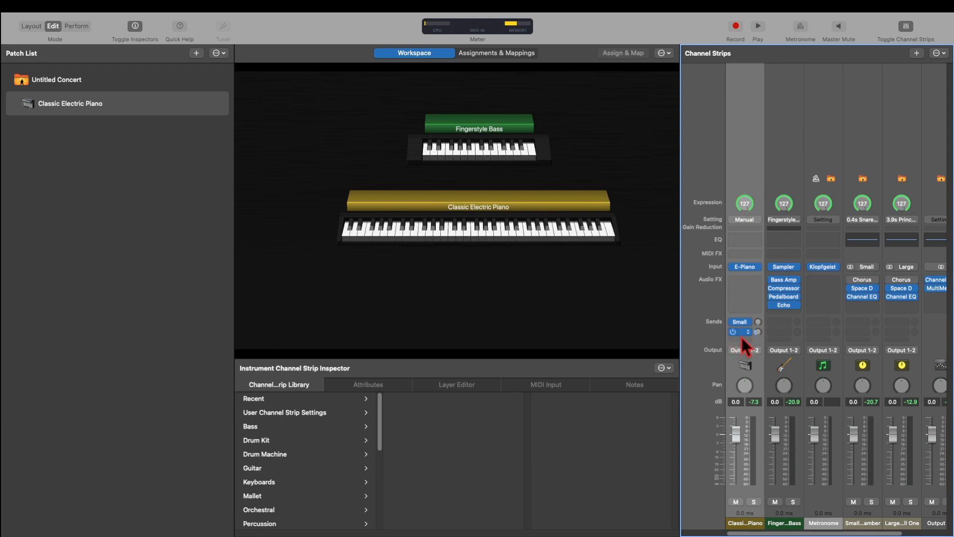
Turn down the Classic Electric Piano's sends and add a Bus 1 (Small) send to the Fingerstyle Bass channel strip.
left_click_drag(759, 332, 760, 357)
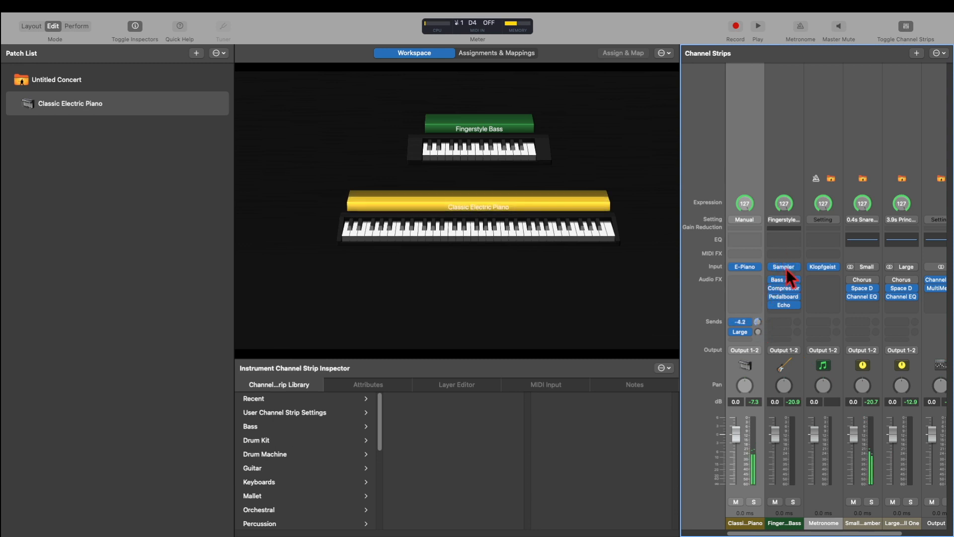
left_click(782, 322)
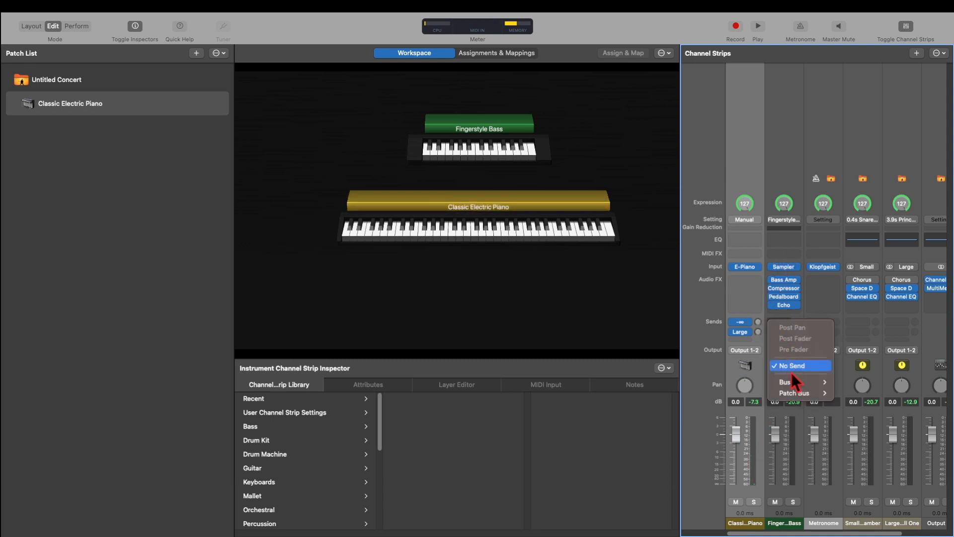
mouse_move(792, 383)
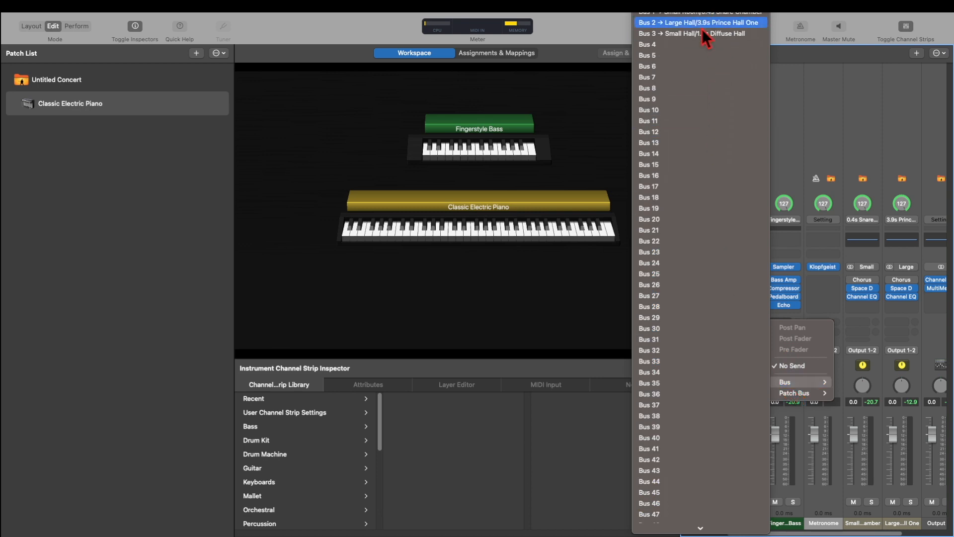
left_click(704, 13)
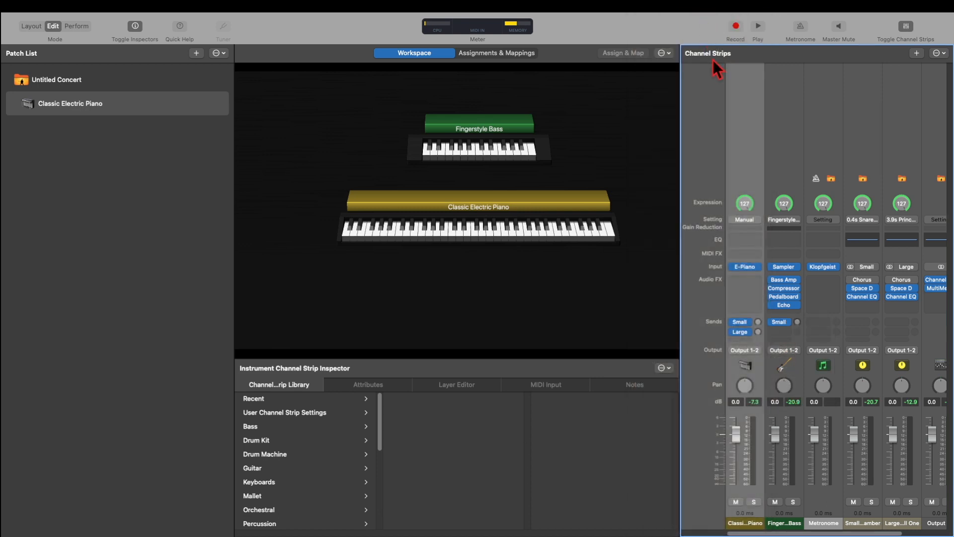
Try out the Small send level on the Fingerstyle Bass and Classic Electric Piano strips, returning both sends to minimum.
left_click(794, 317)
left_click_drag(797, 306, 812, 407)
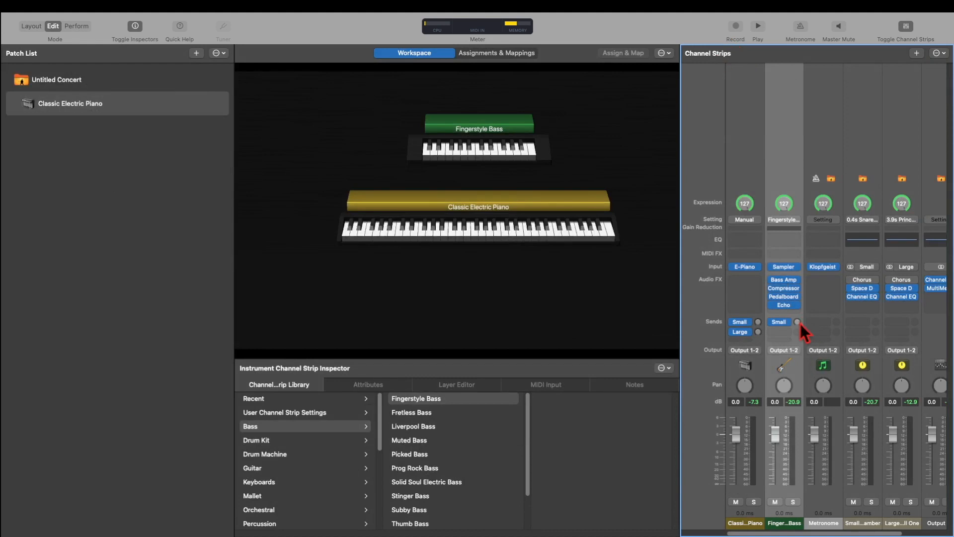
left_click_drag(799, 323, 803, 341)
left_click_drag(813, 293, 799, 398)
left_click_drag(757, 324, 780, 391)
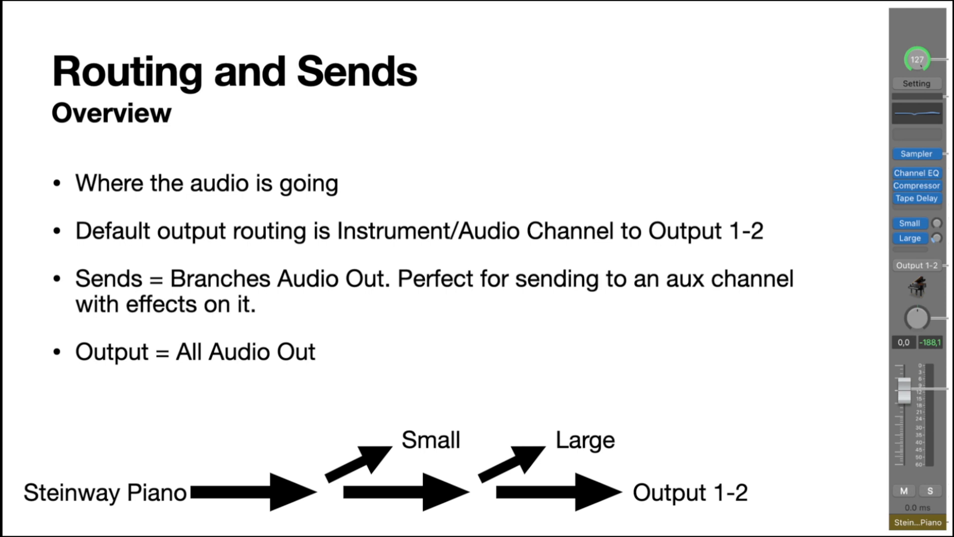
key("Right")
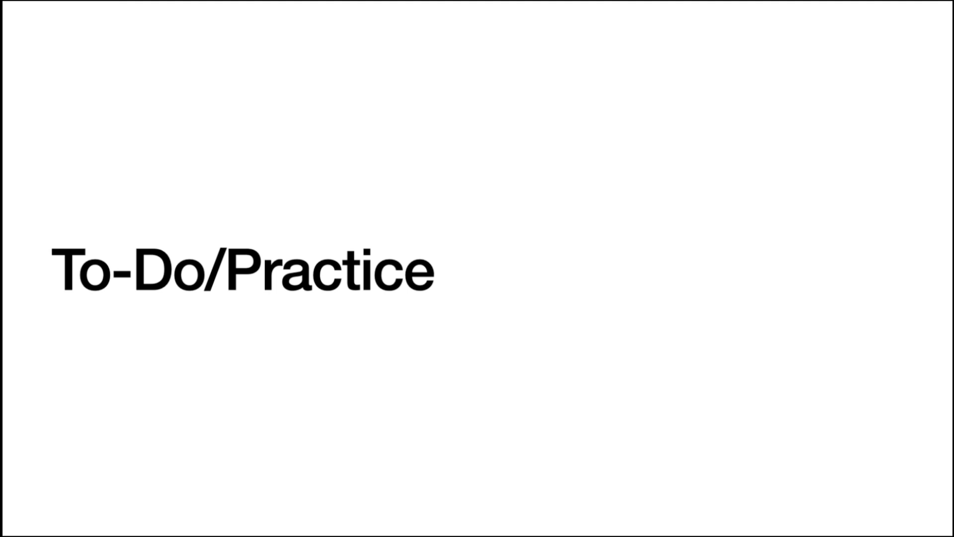
key("Right")
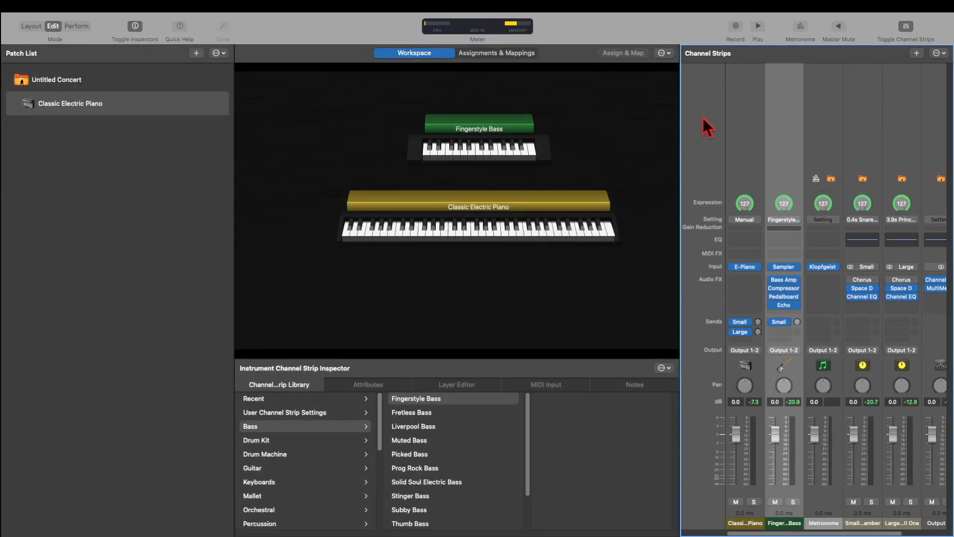
left_click(742, 106)
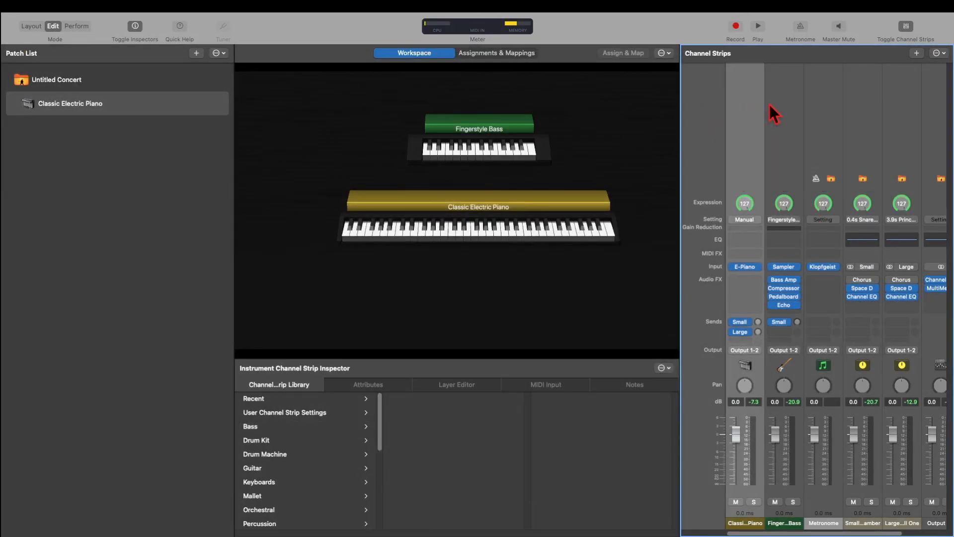
left_click(785, 105)
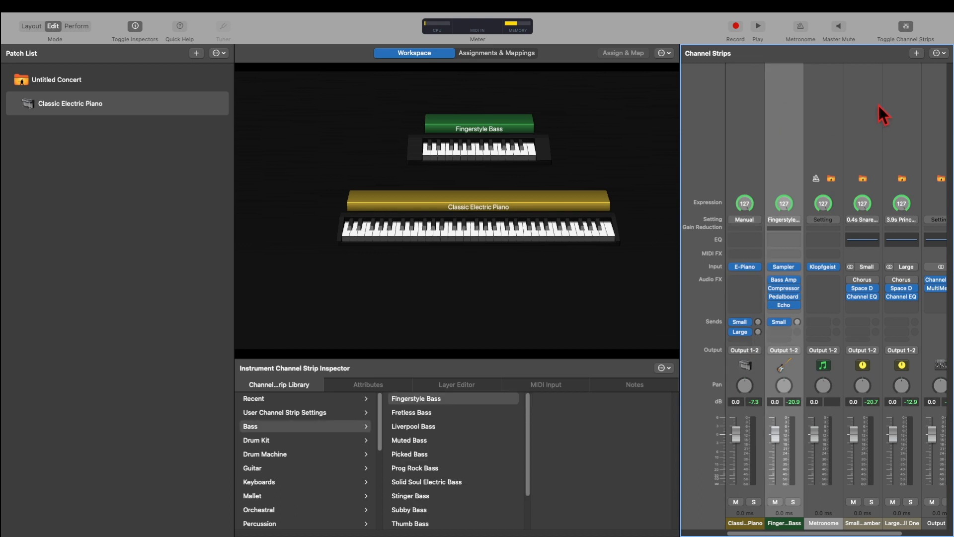
left_click(855, 102)
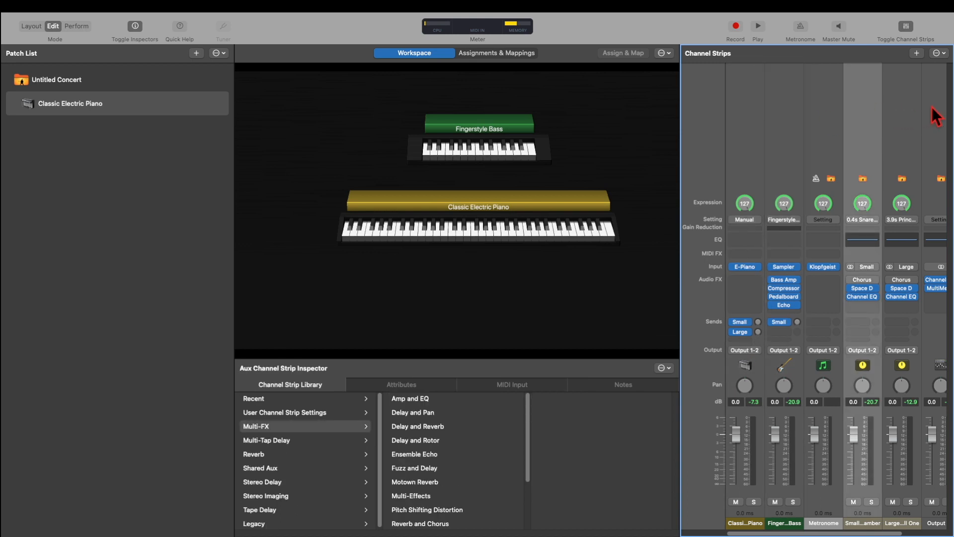
Delete the three reverb aux channel strips (Small, Large and Small Hall) from the Untitled Concert level.
left_click(197, 80)
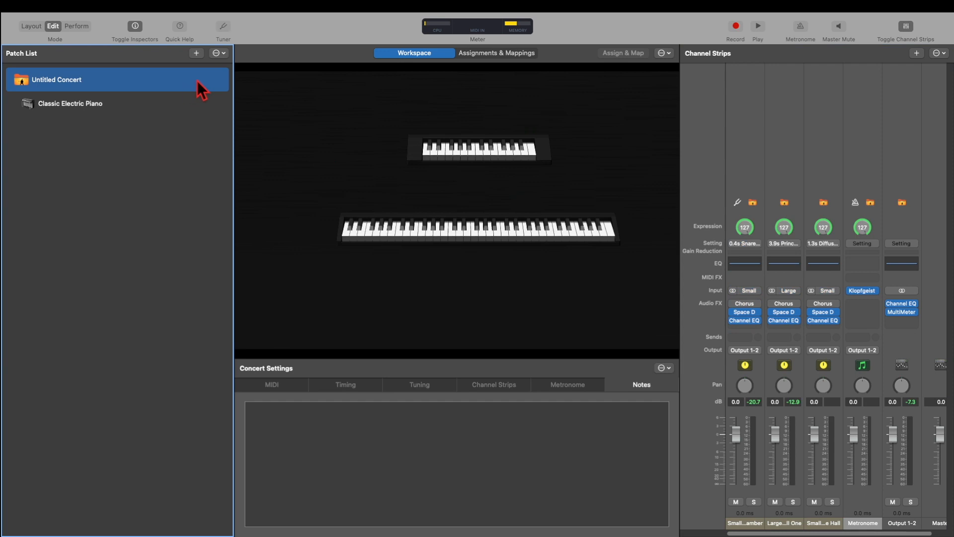
left_click(743, 75)
left_click(820, 86, "shift")
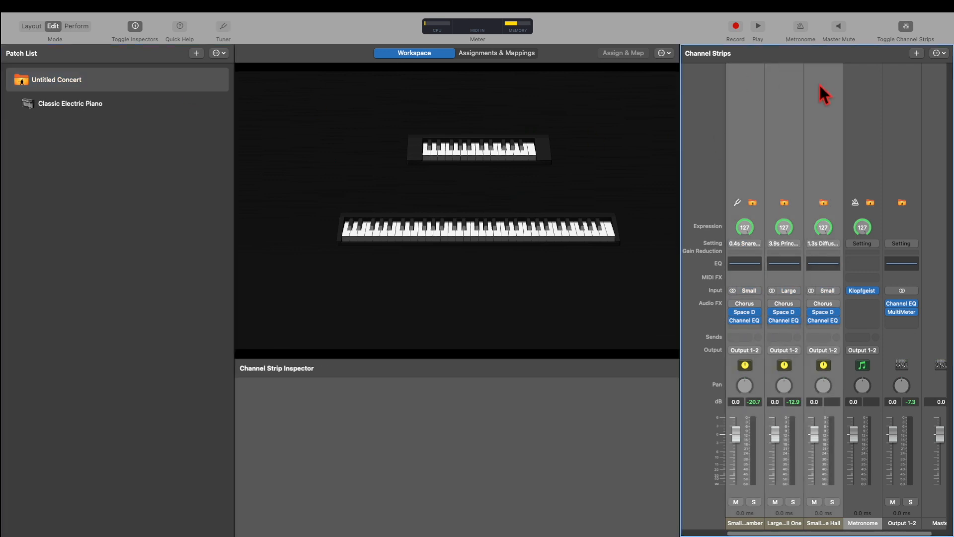
key("Delete")
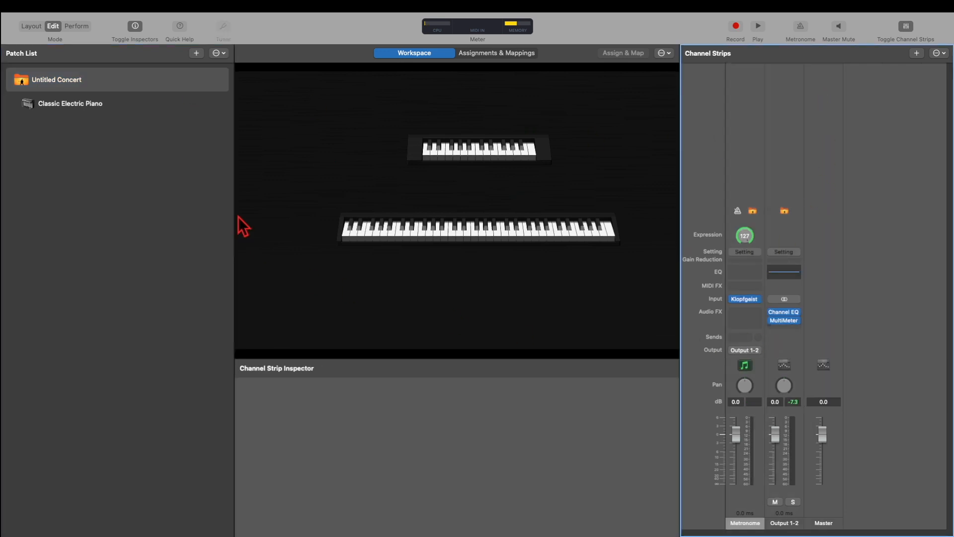
In the Classic Electric Piano patch, set all Bus sends on the electric piano and Fingerstyle Bass strips to No Send.
left_click(158, 110)
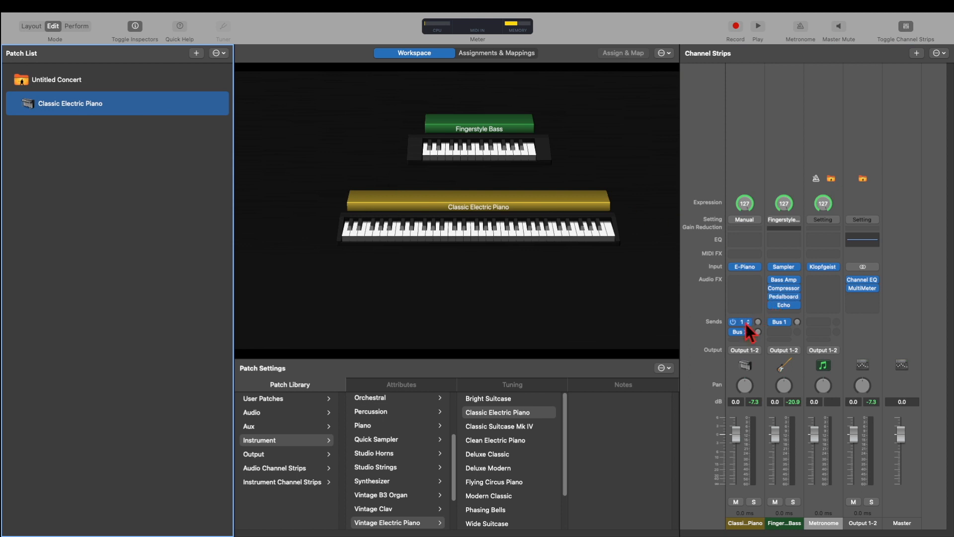
left_click(747, 322)
left_click(768, 378)
left_click(789, 321)
left_click(788, 376)
left_click(740, 332)
left_click(756, 386)
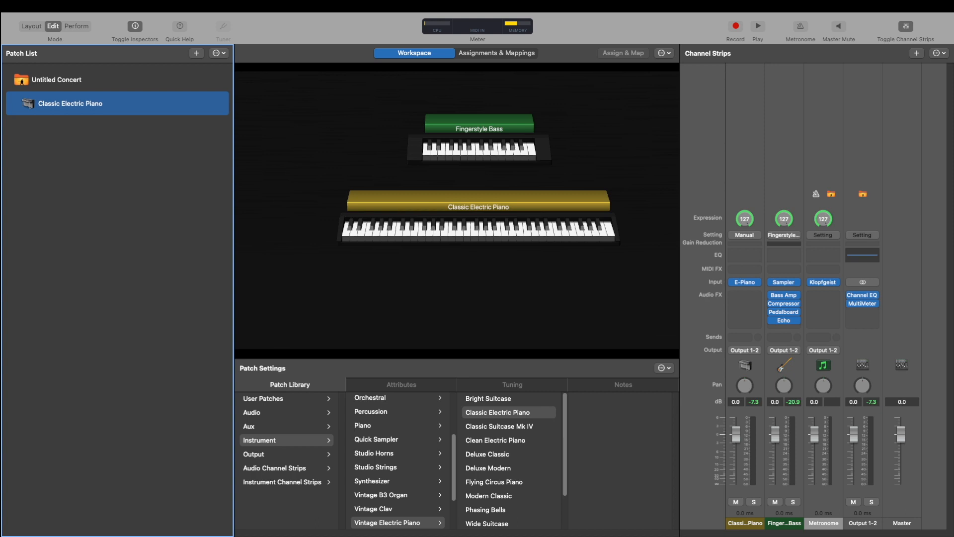
Create one Aux channel strip in the patch with input Bus 1 and output Output 1-2.
left_click(917, 53)
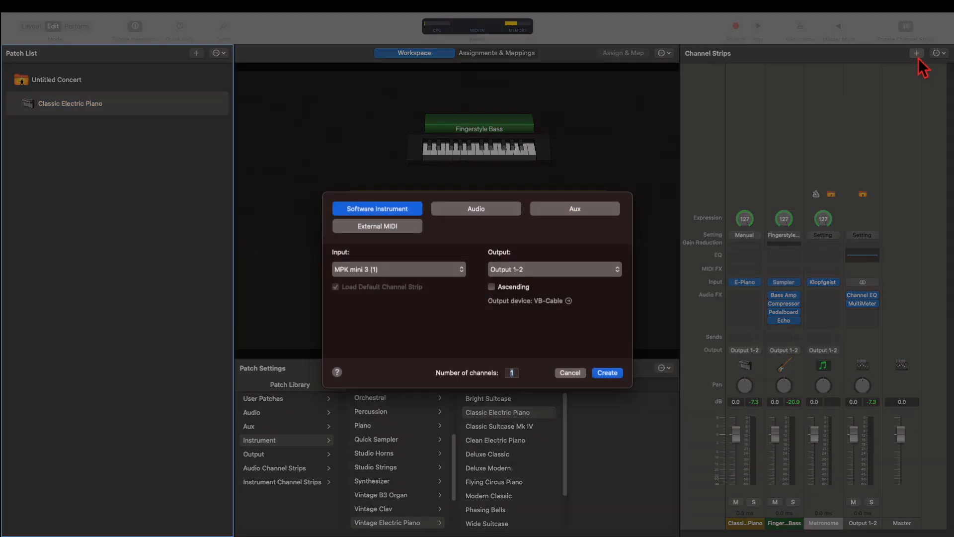
left_click(575, 213)
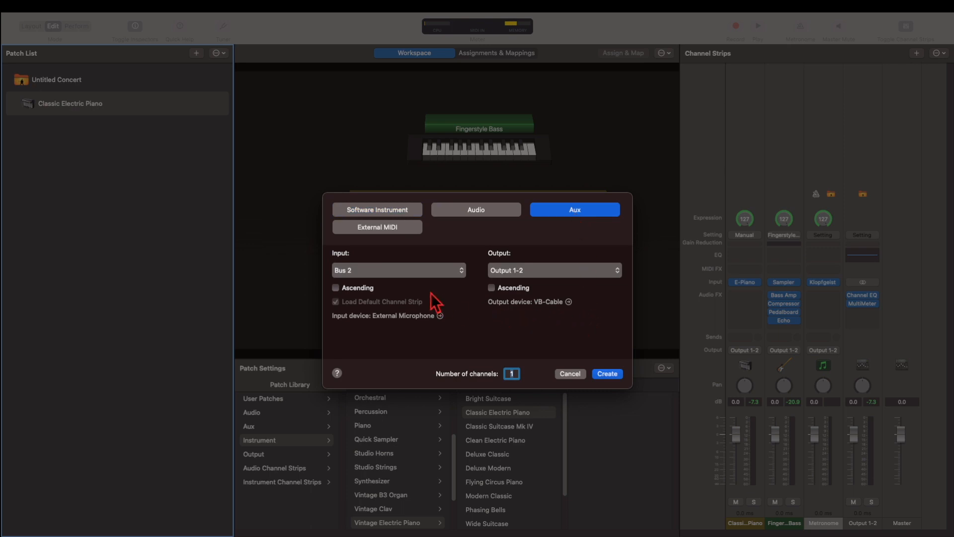
left_click(410, 271)
mouse_move(401, 287)
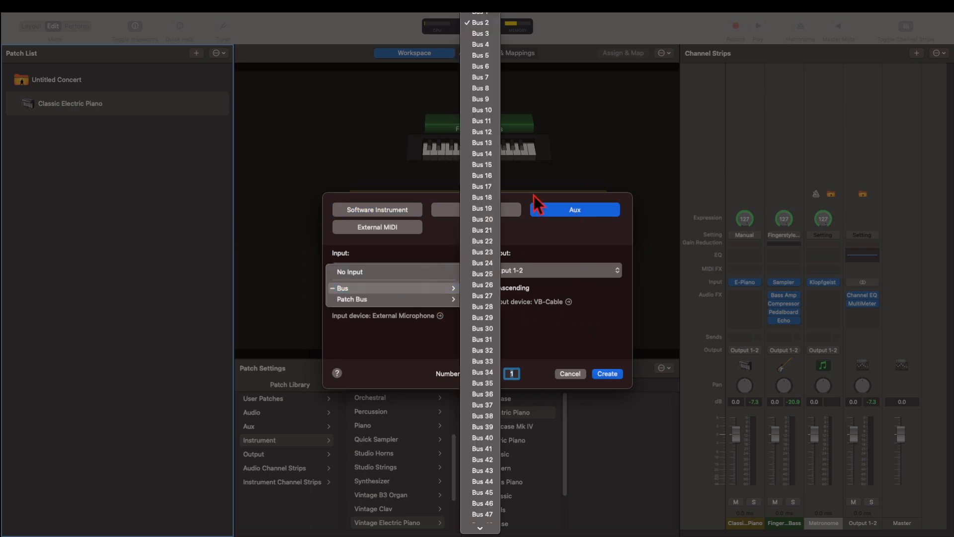
left_click(480, 18)
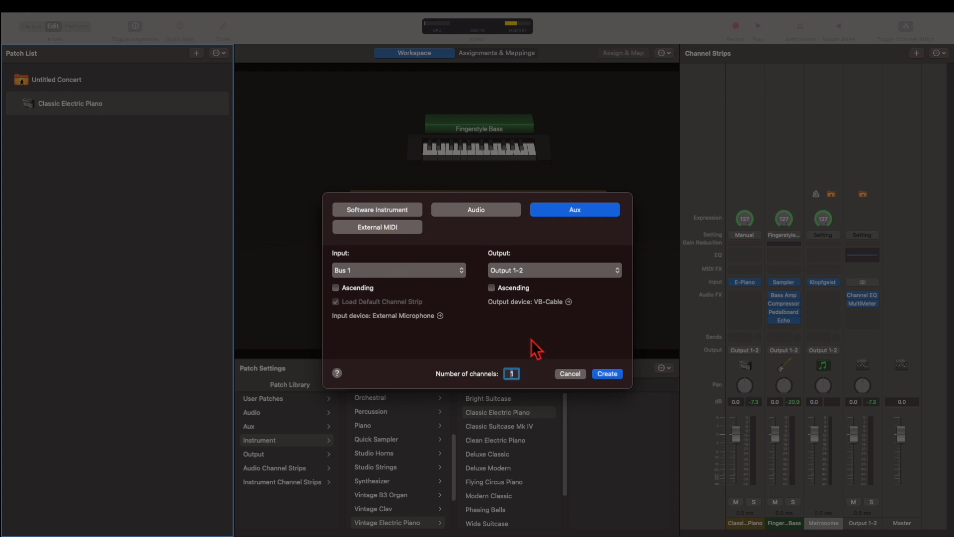
left_click(606, 374)
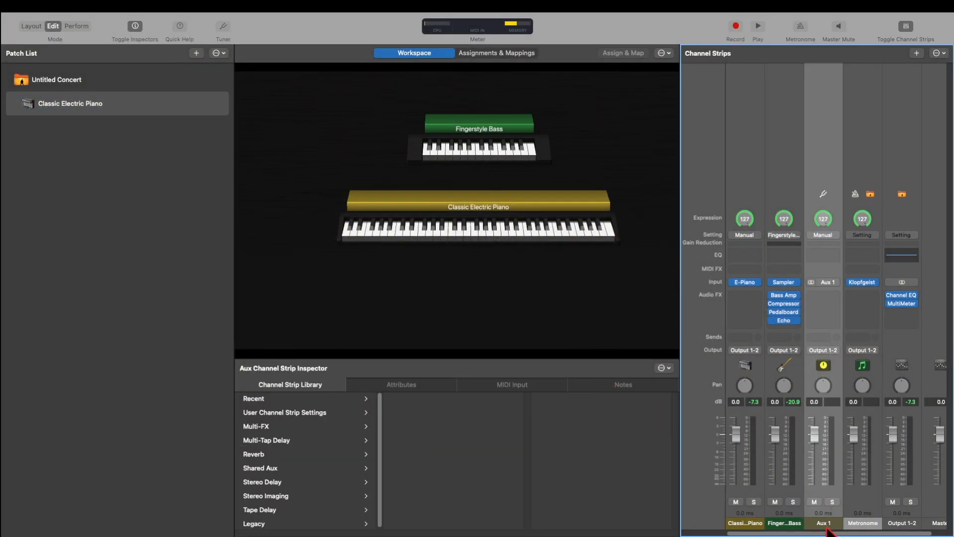
Rename the new aux channel strip as Reverb.
double_click(827, 527)
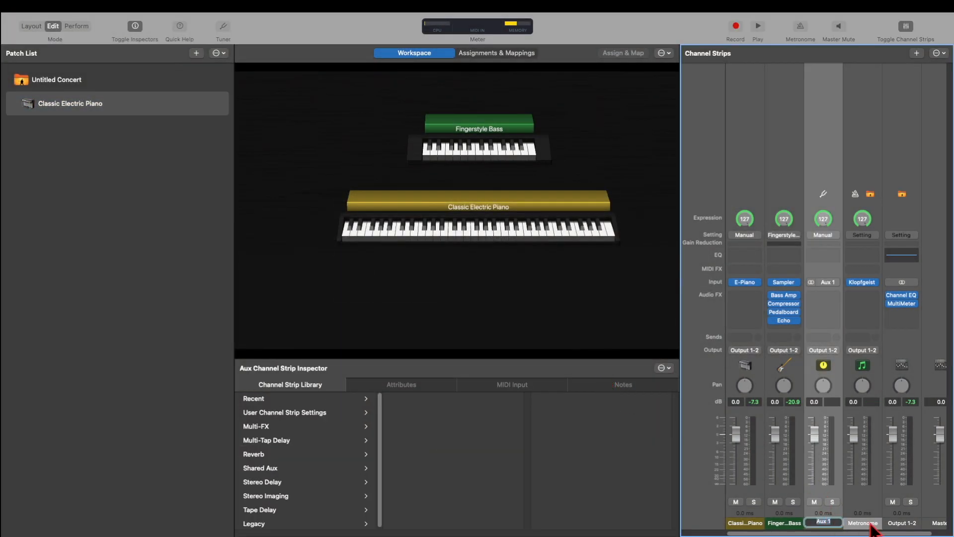
type("Reverb")
key("Return")
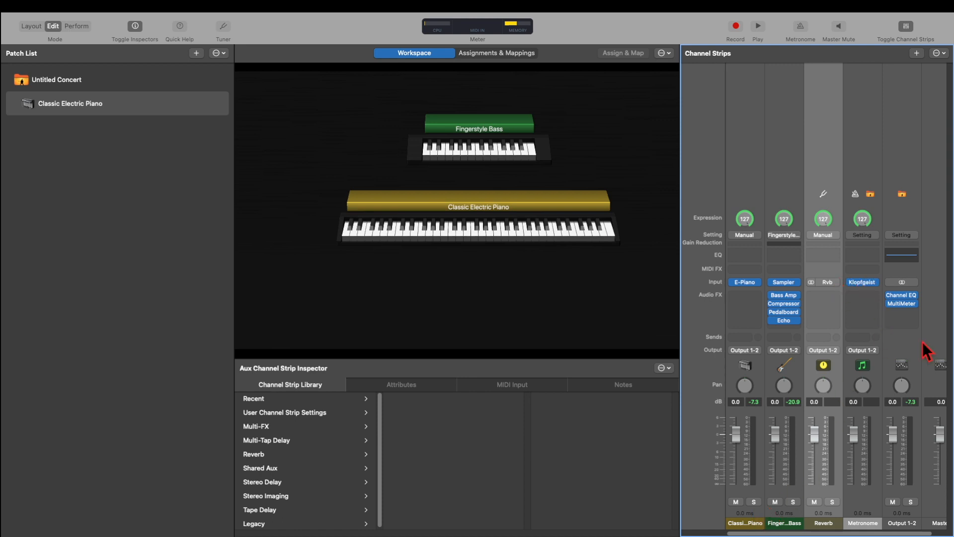
left_click(823, 295)
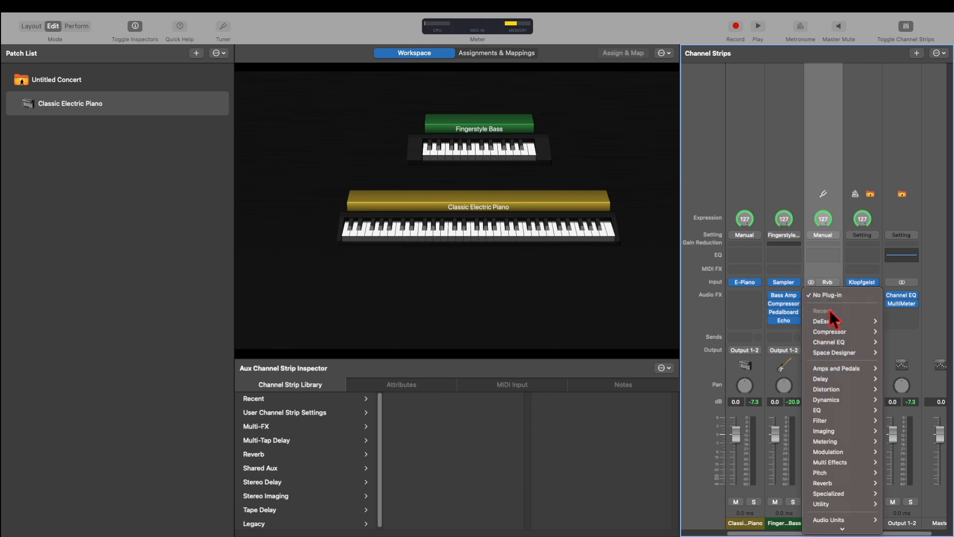
mouse_move(835, 413)
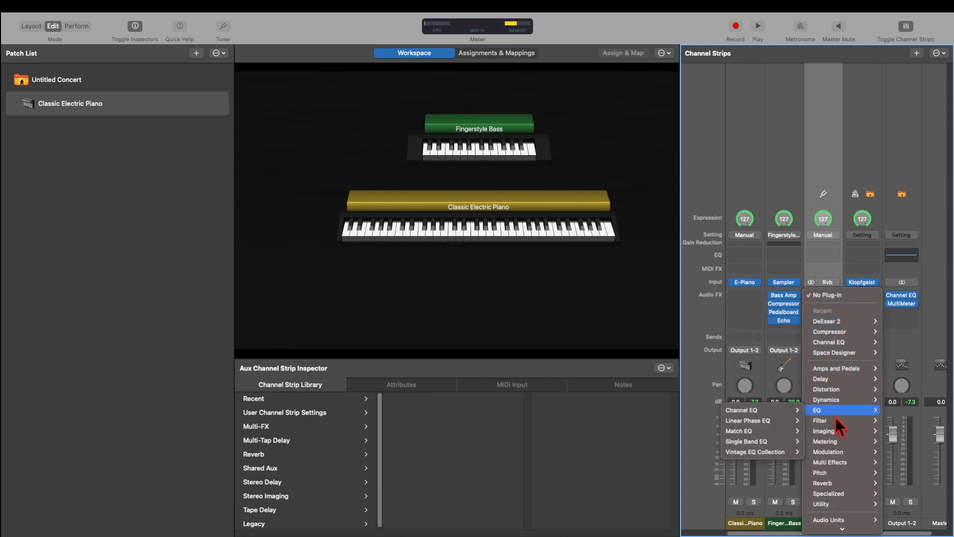
left_click(634, 384)
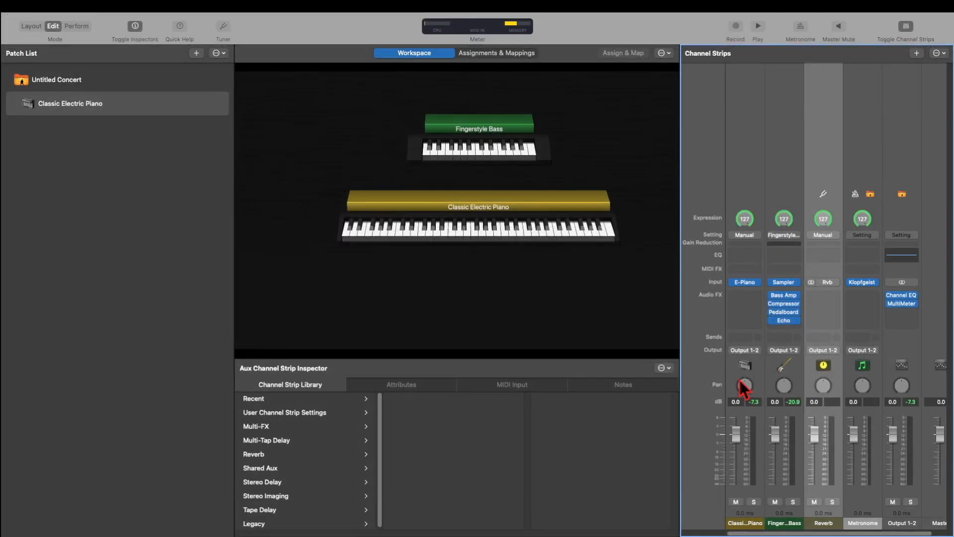
Insert the ChromaVerb plug-in as an audio effect on the Reverb aux strip and close its window.
left_click(826, 295)
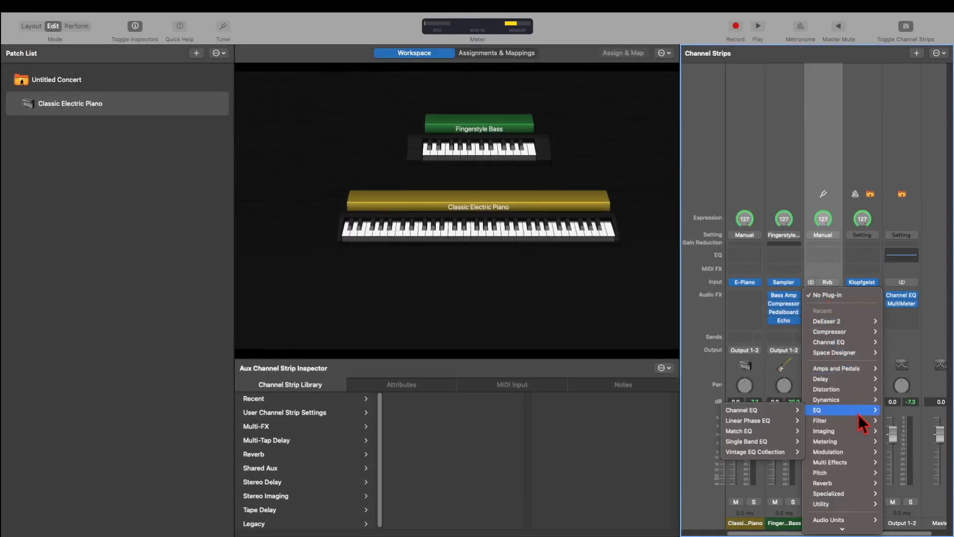
mouse_move(846, 481)
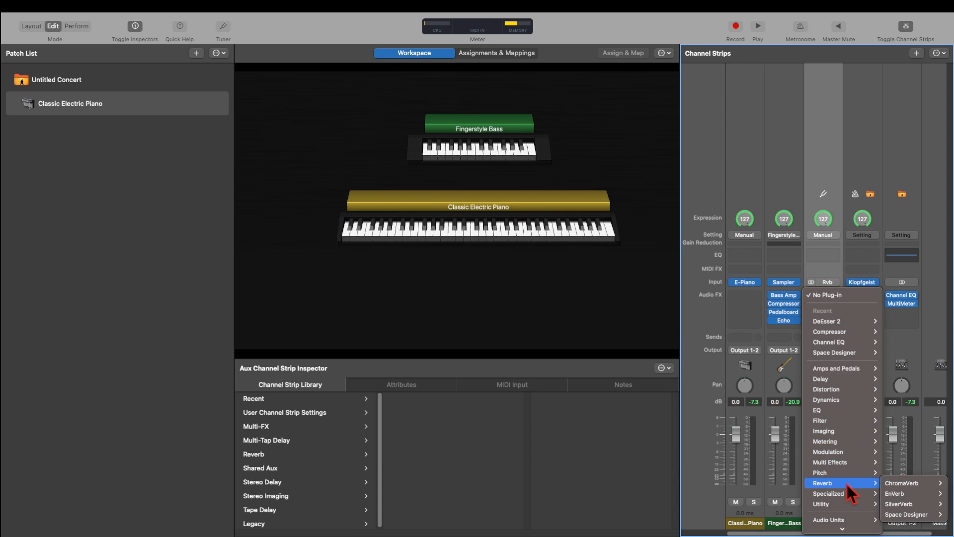
left_click(926, 485)
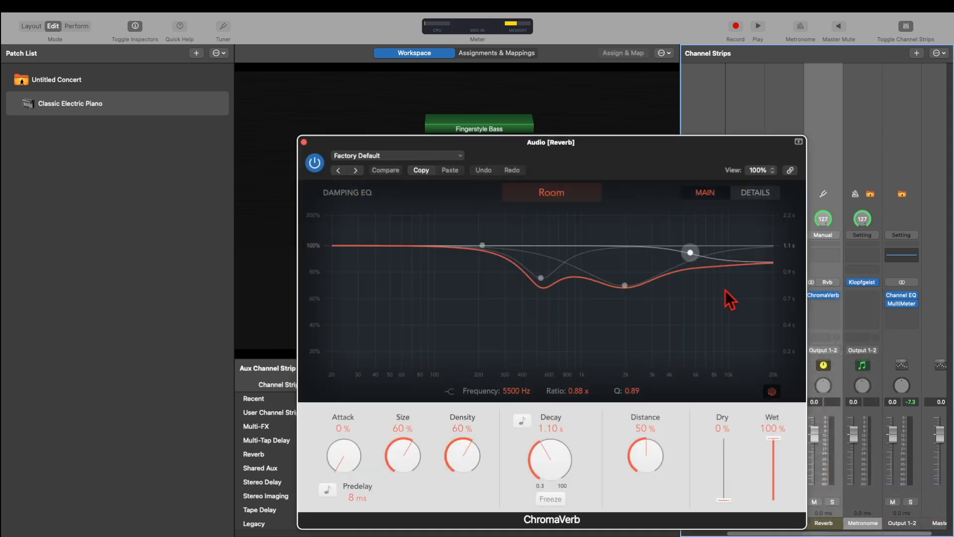
left_click(305, 142)
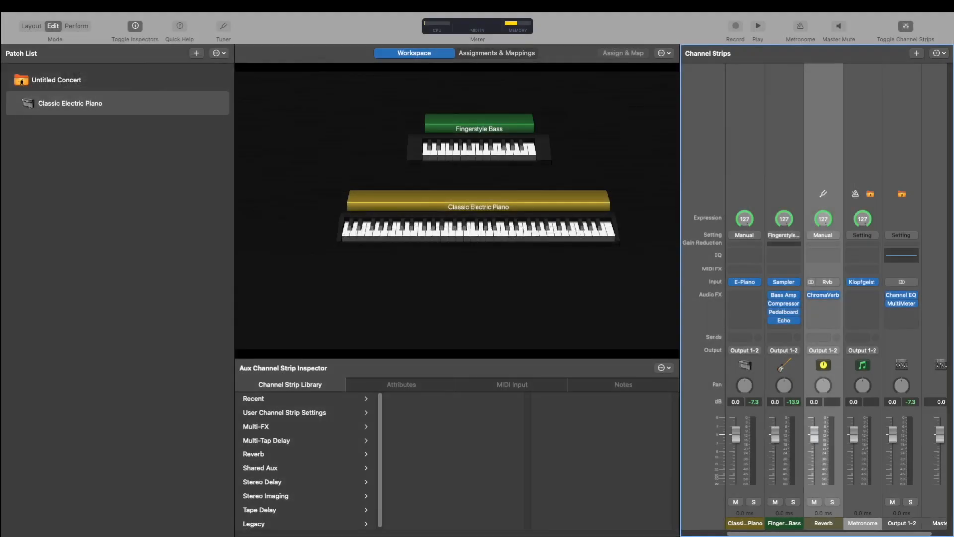
Keep Output 1-2 as the Classic Electric Piano's output and add a send to Bus 1 (Reverb) on that strip.
left_click(748, 351)
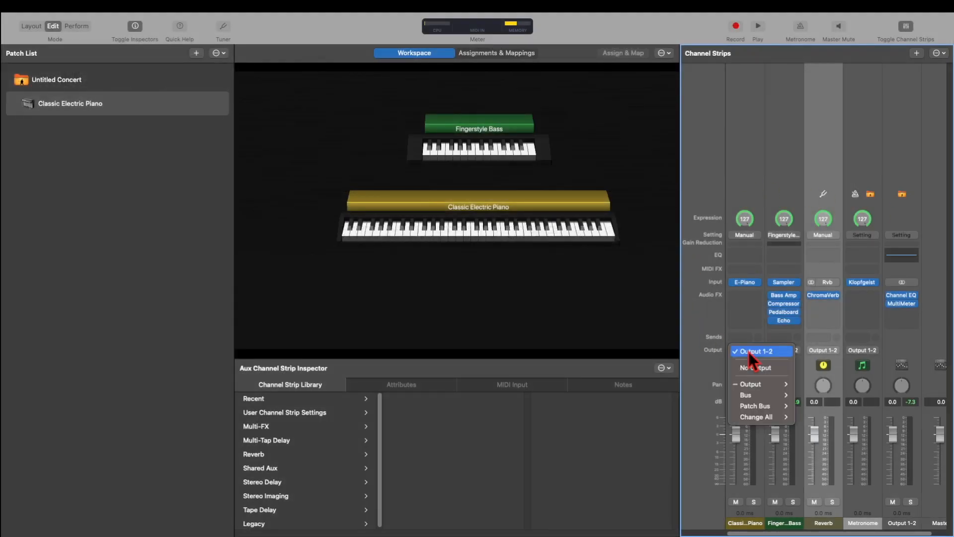
left_click(748, 350)
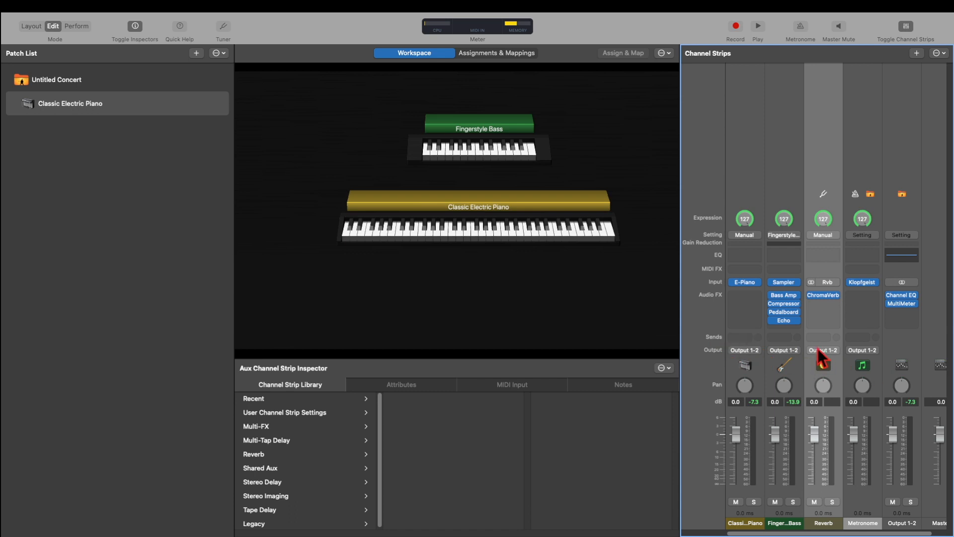
left_click(735, 338)
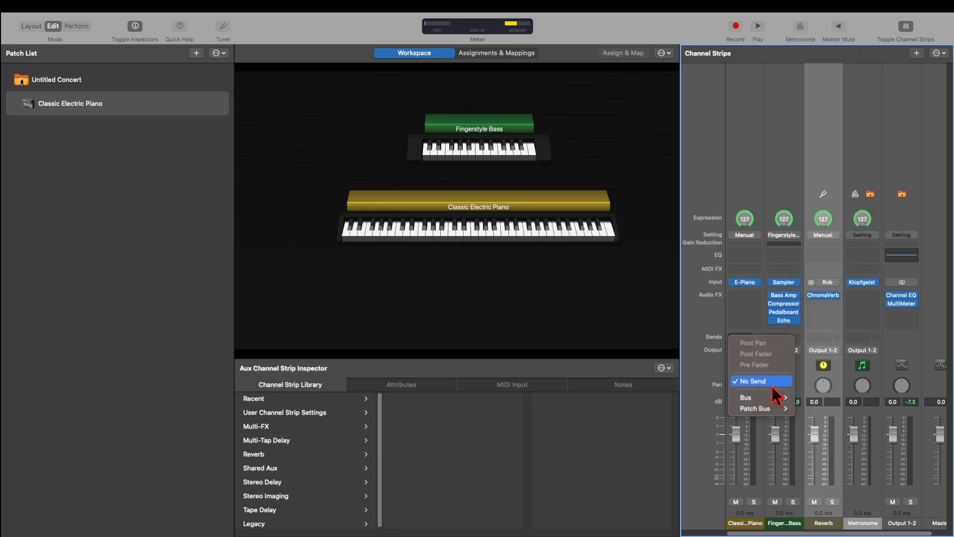
mouse_move(775, 397)
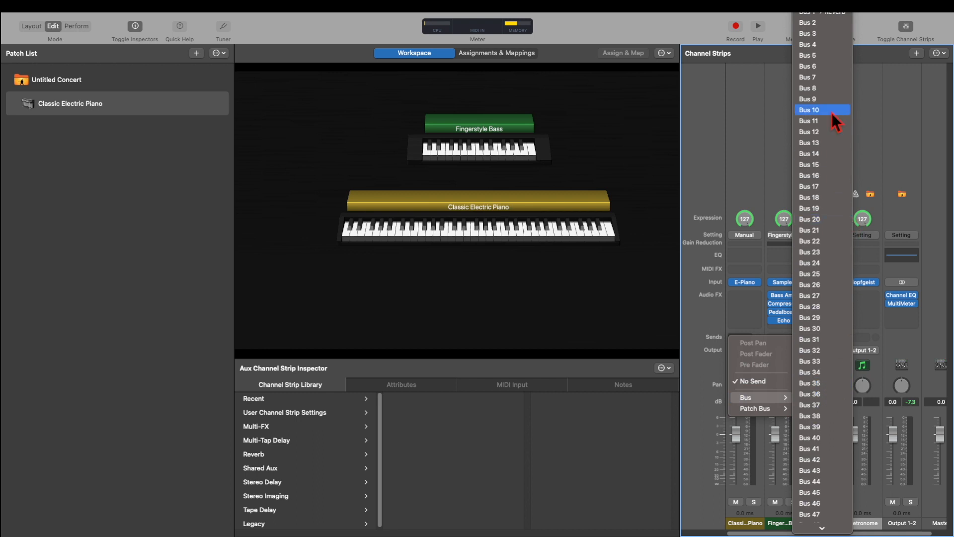
left_click(834, 15)
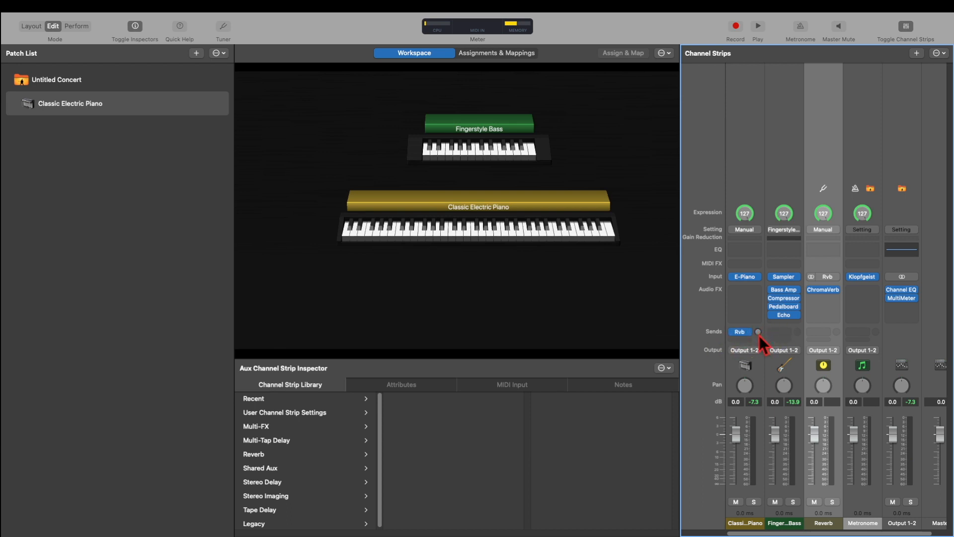
Try several Reverb send levels on the Classic Electric Piano strip and turn the send back down.
left_click_drag(762, 332, 781, 297)
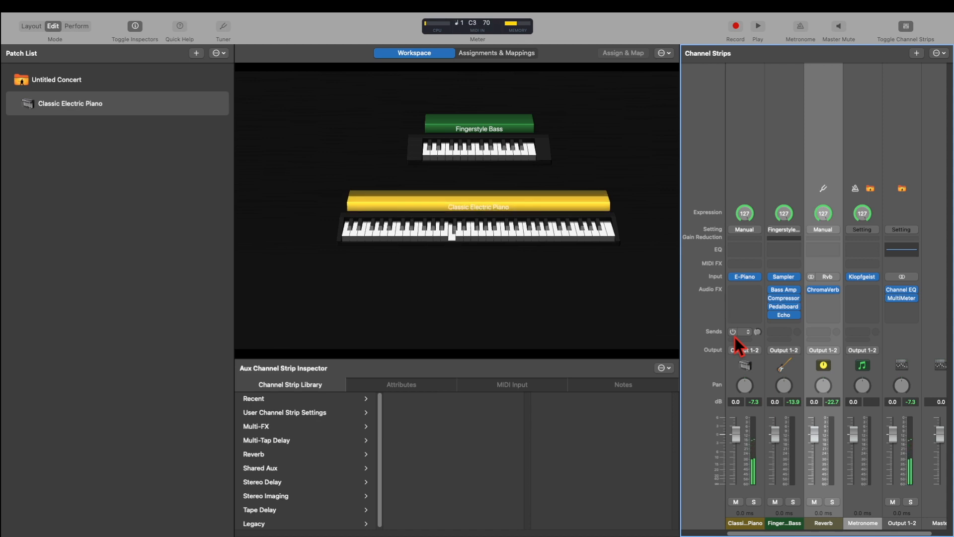
mouse_move(731, 332)
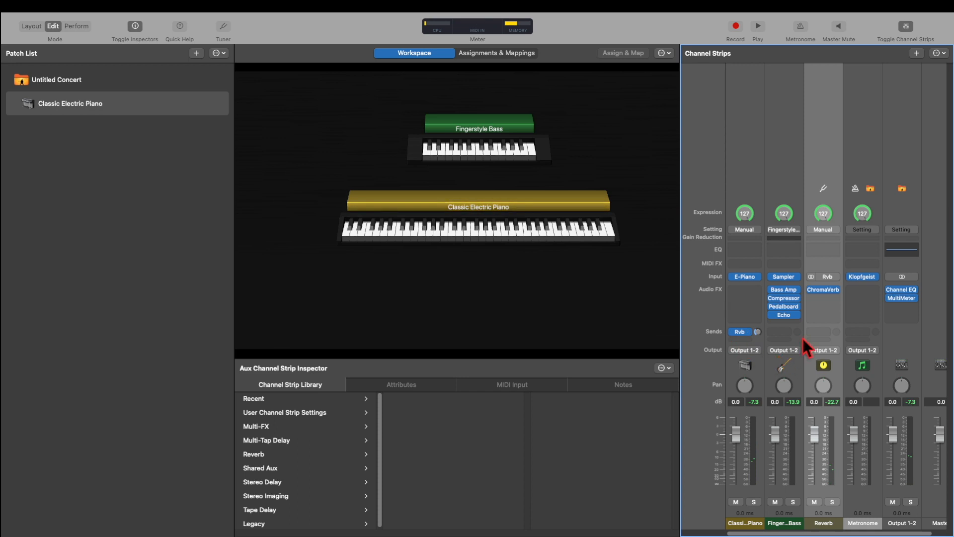
left_click(763, 330)
left_click_drag(759, 332, 774, 307)
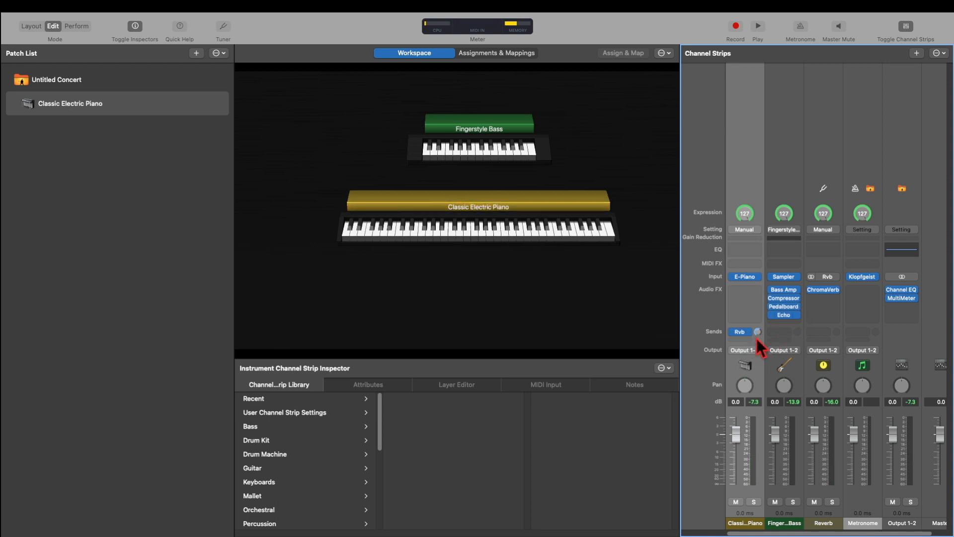
left_click_drag(756, 334, 759, 323)
Create another Aux channel strip with input Bus 2 and output Output 1-2, and rename it Fuzz.
left_click(823, 102)
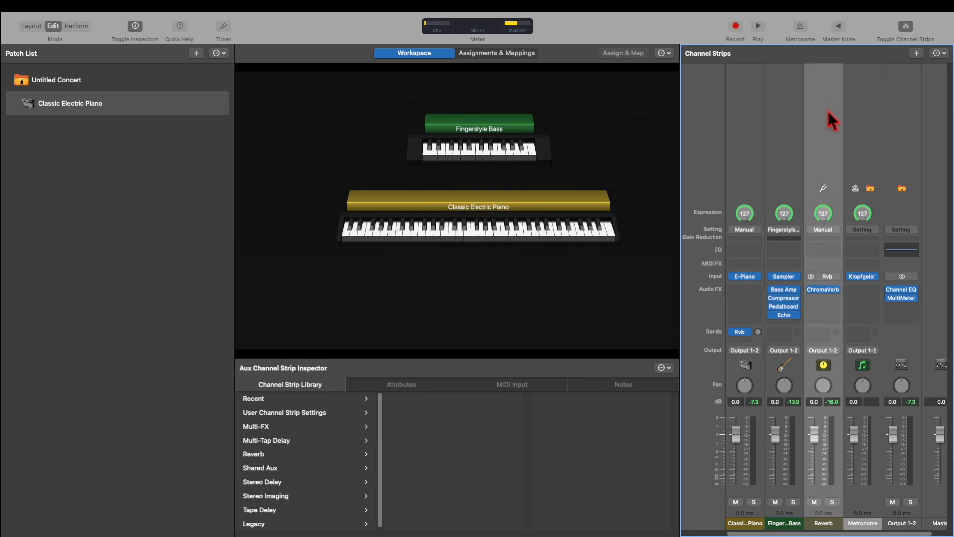
left_click(917, 53)
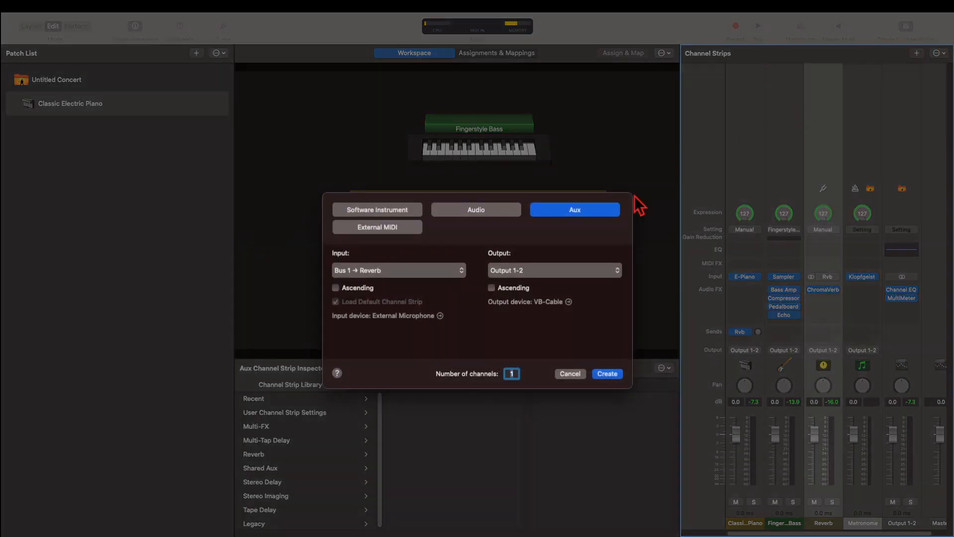
left_click(411, 271)
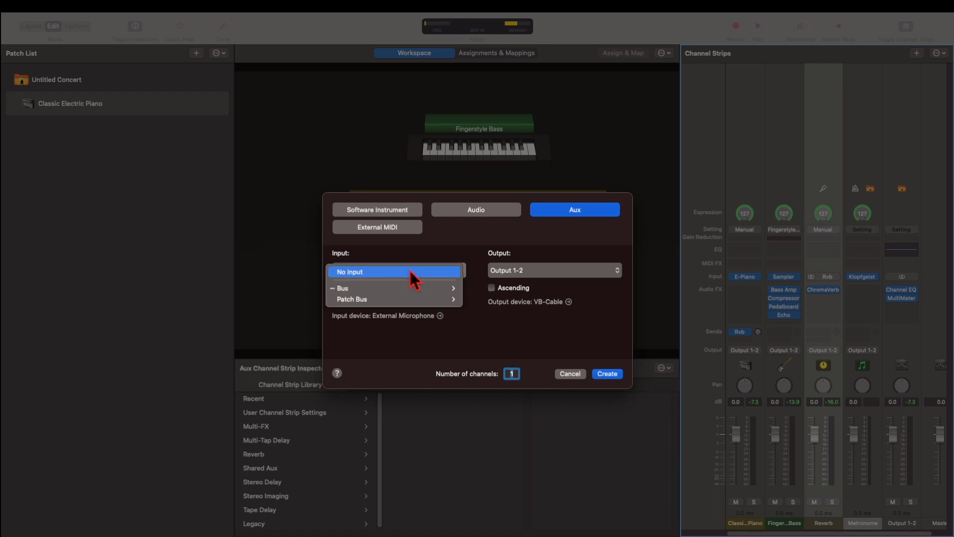
mouse_move(398, 288)
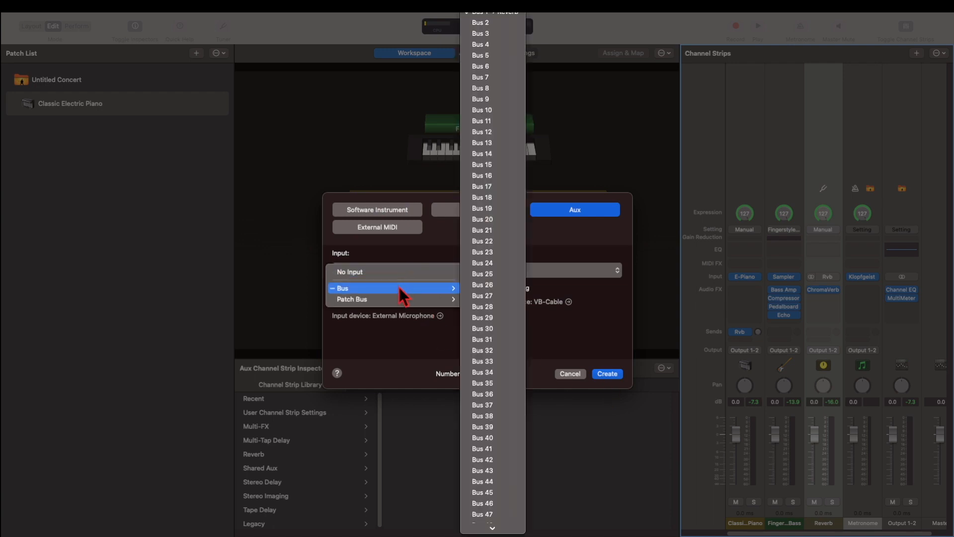
left_click(494, 22)
left_click(607, 373)
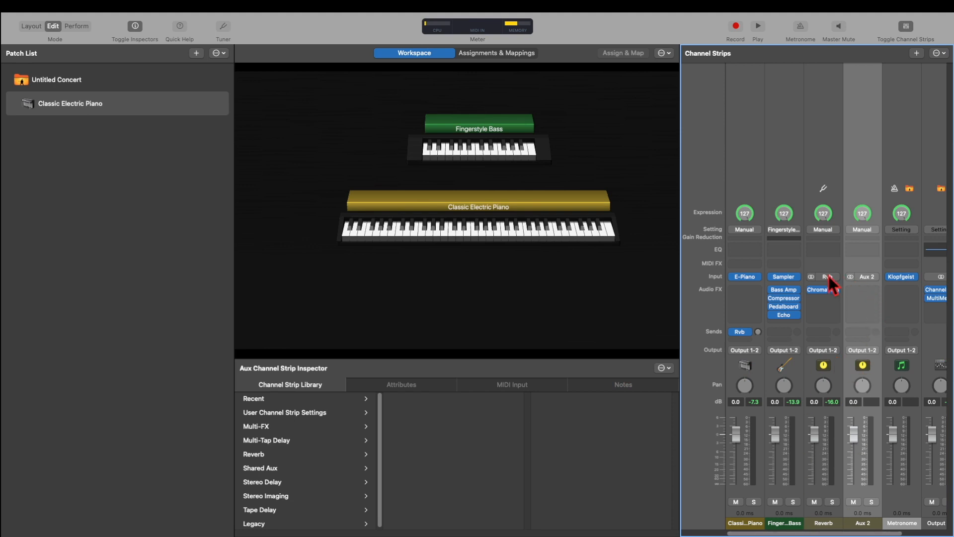
double_click(867, 523)
type("Fuzz")
key("Return")
Insert the Pedalboard plug-in on the Fuzz aux strip, add the Monster Fuzz stompbox to it and close its window.
left_click(858, 284)
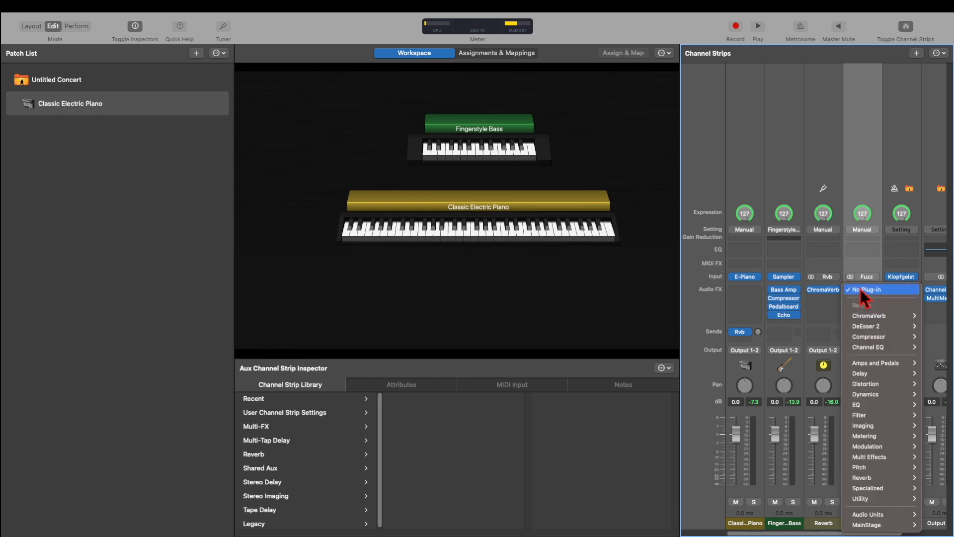
mouse_move(890, 363)
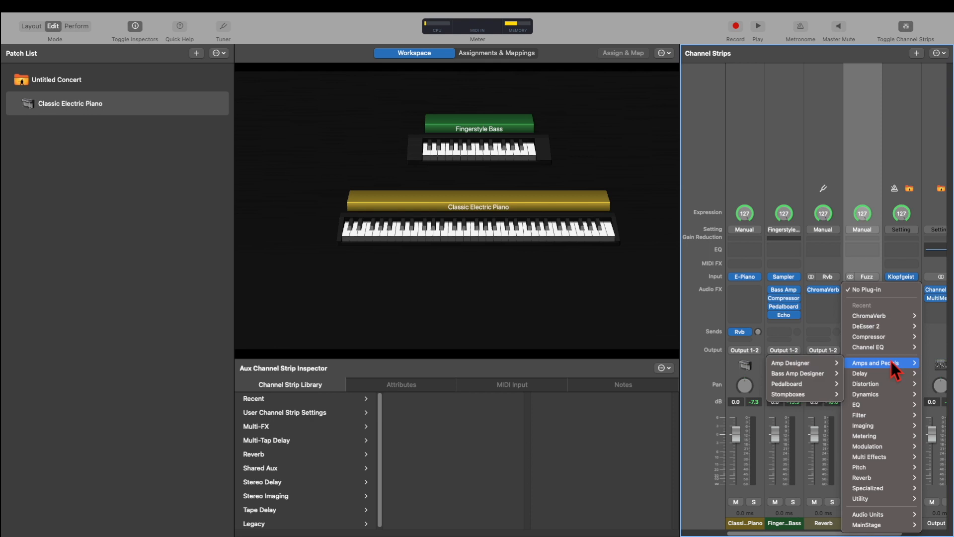
left_click(818, 386)
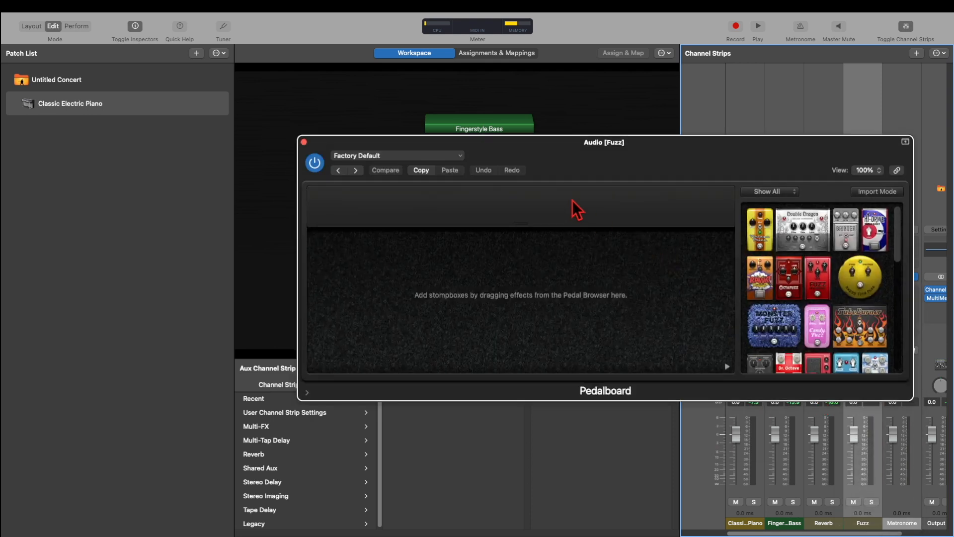
left_click_drag(816, 325, 497, 308)
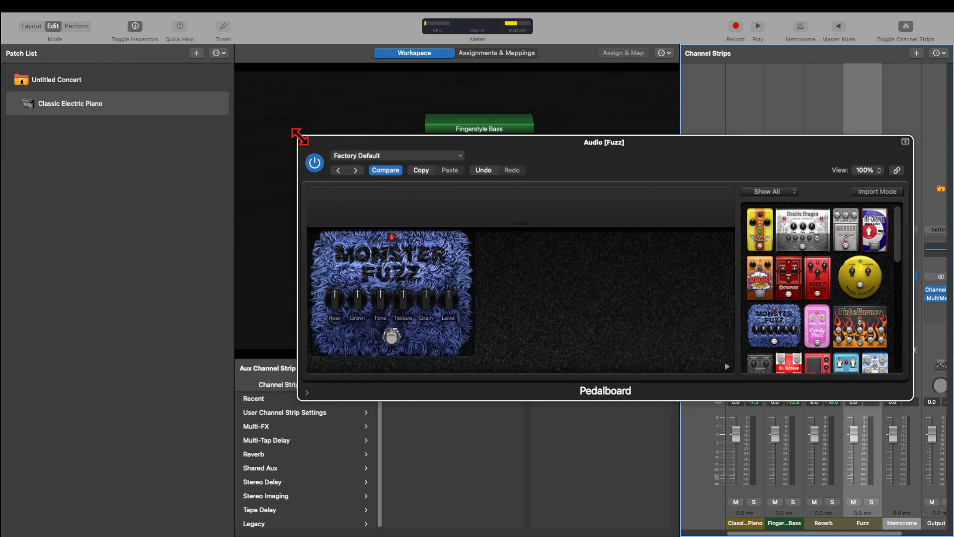
left_click(304, 142)
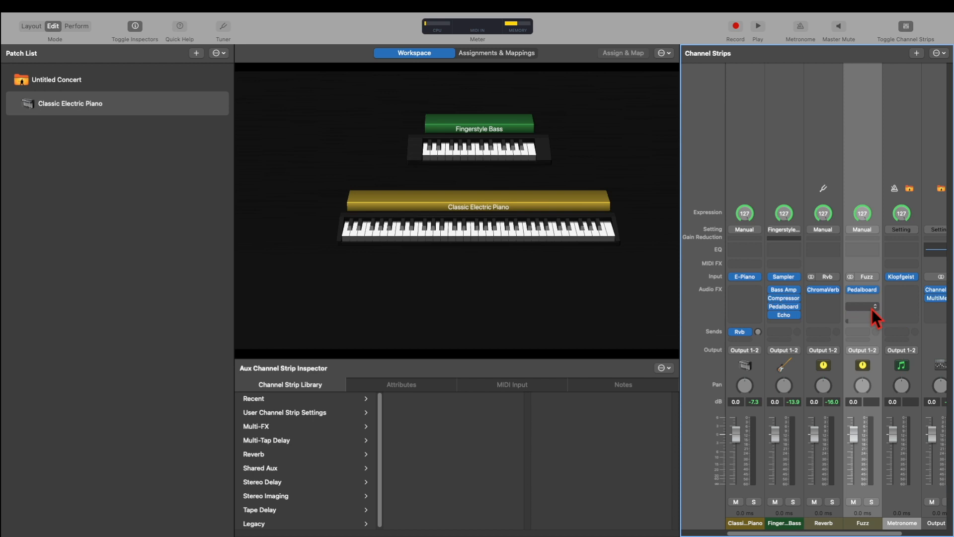
left_click(861, 286)
left_click(861, 291)
left_click(862, 289)
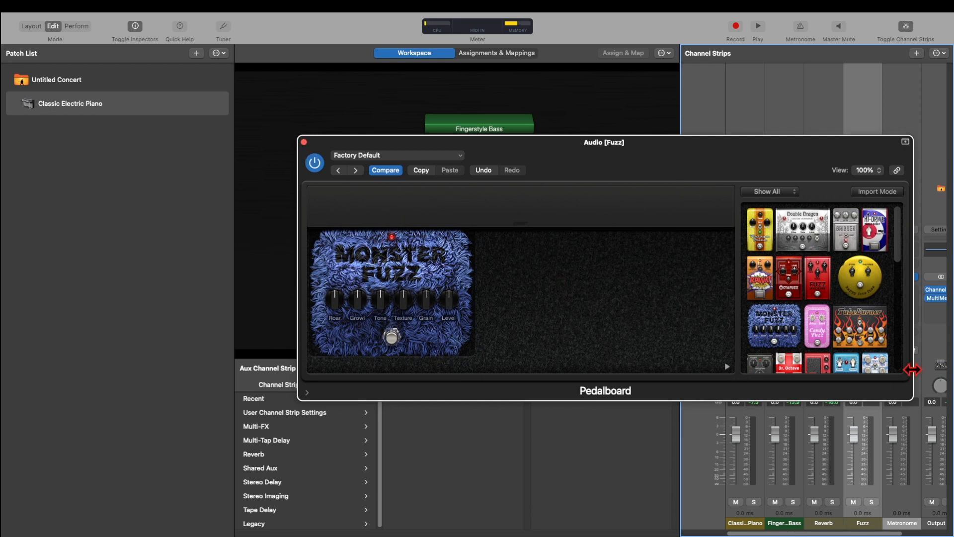
scroll(844, 363, "down", 10)
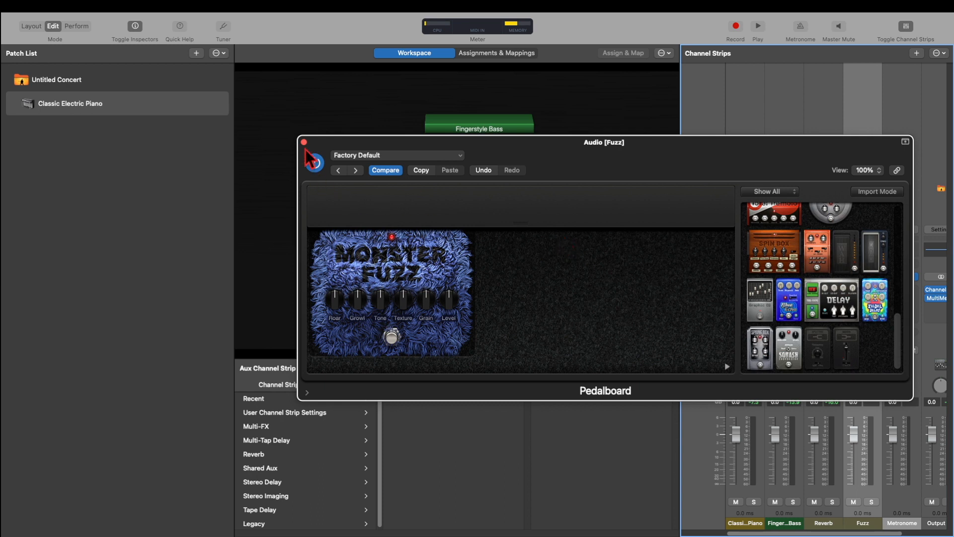
left_click(304, 143)
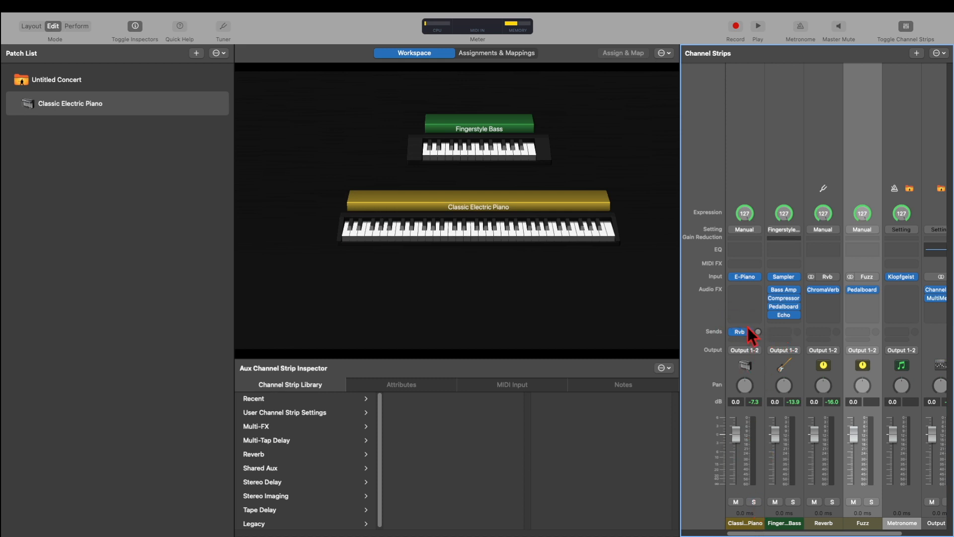
Add a send to Bus 2 (Fuzz) on the Fingerstyle Bass strip and set it to Post Pan.
left_click(777, 332)
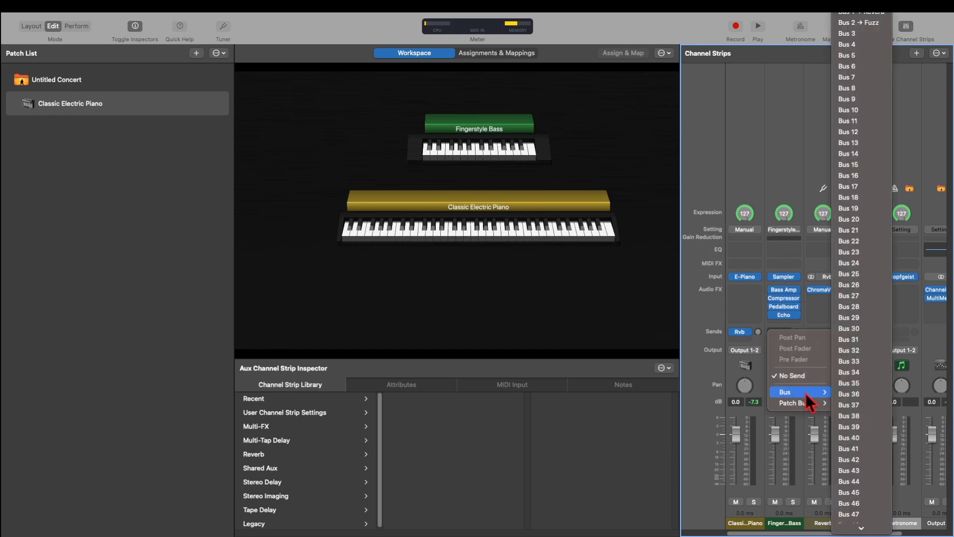
mouse_move(831, 391)
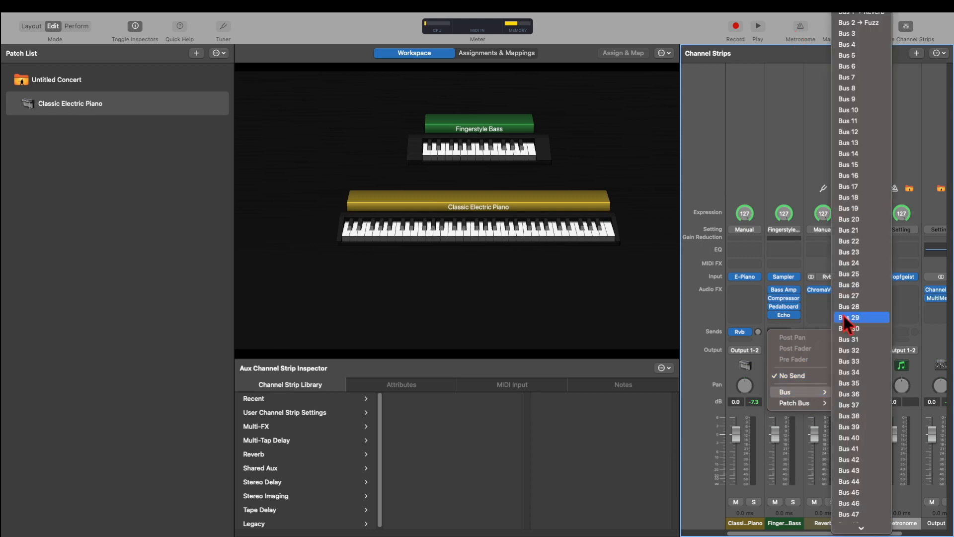
left_click(849, 20)
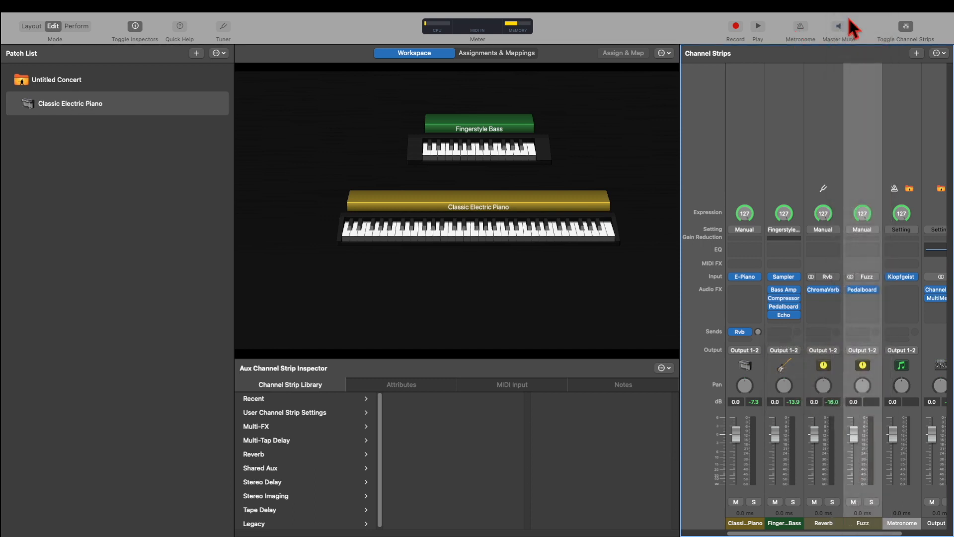
left_click(780, 332)
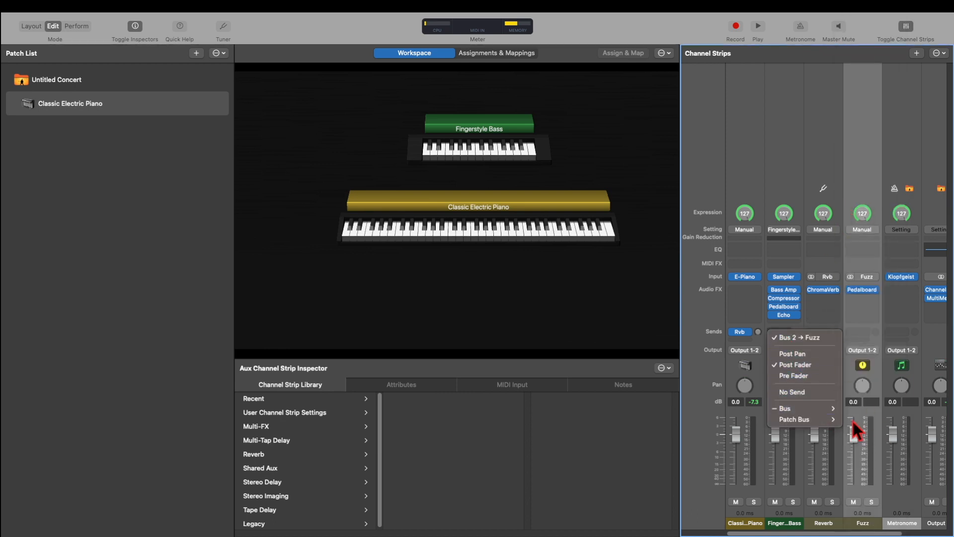
mouse_move(837, 408)
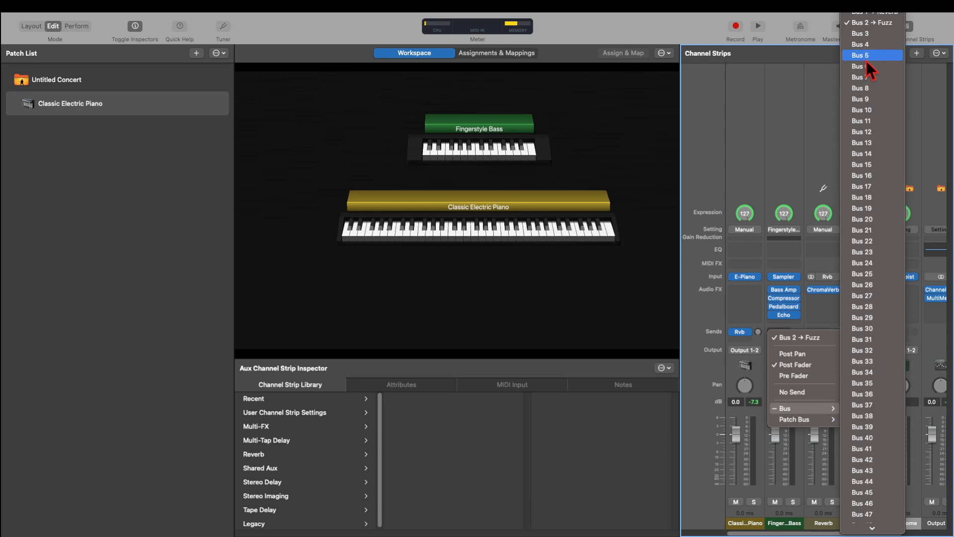
left_click(864, 17)
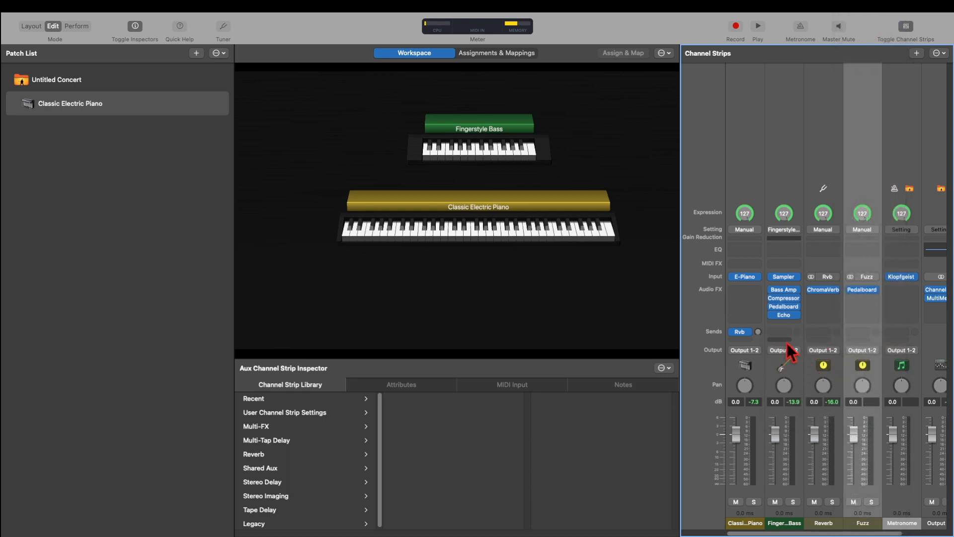
left_click(798, 328)
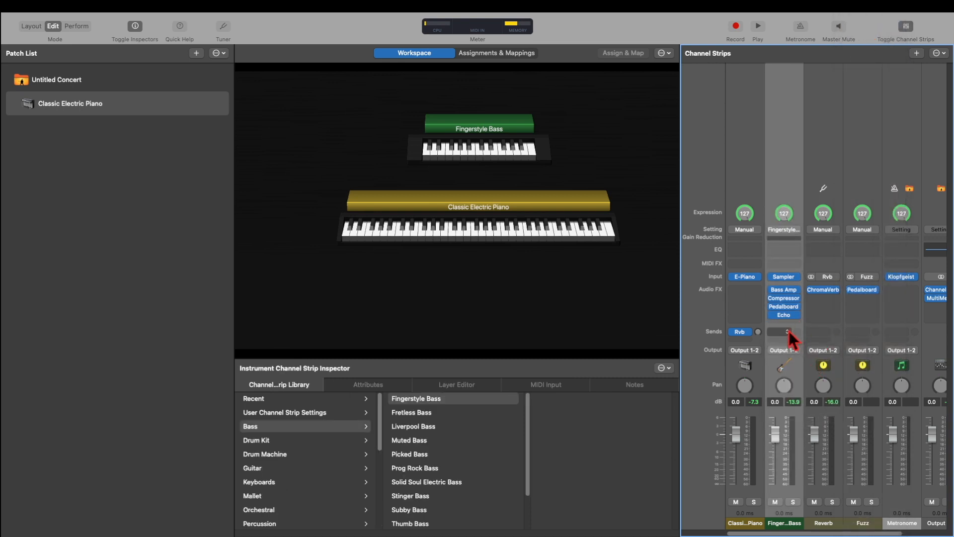
left_click(790, 331)
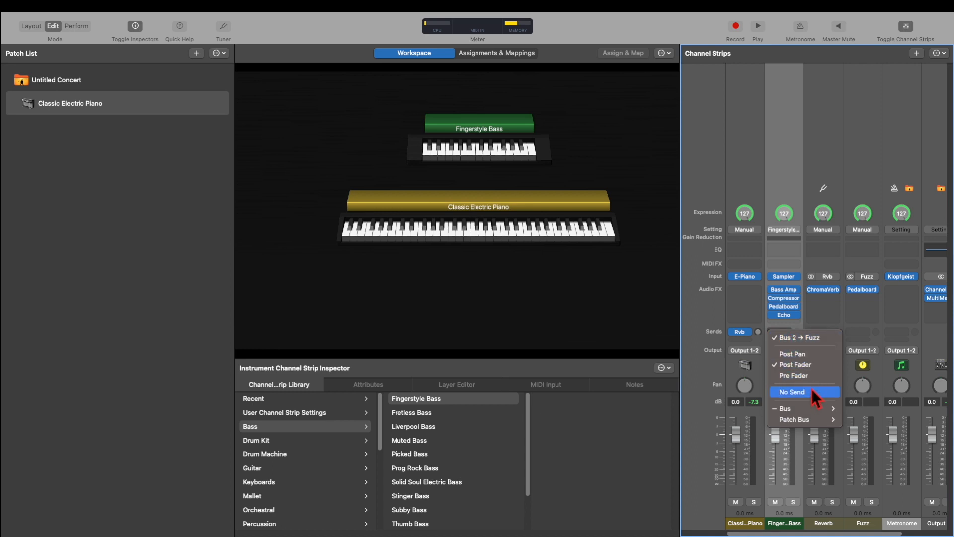
left_click(802, 351)
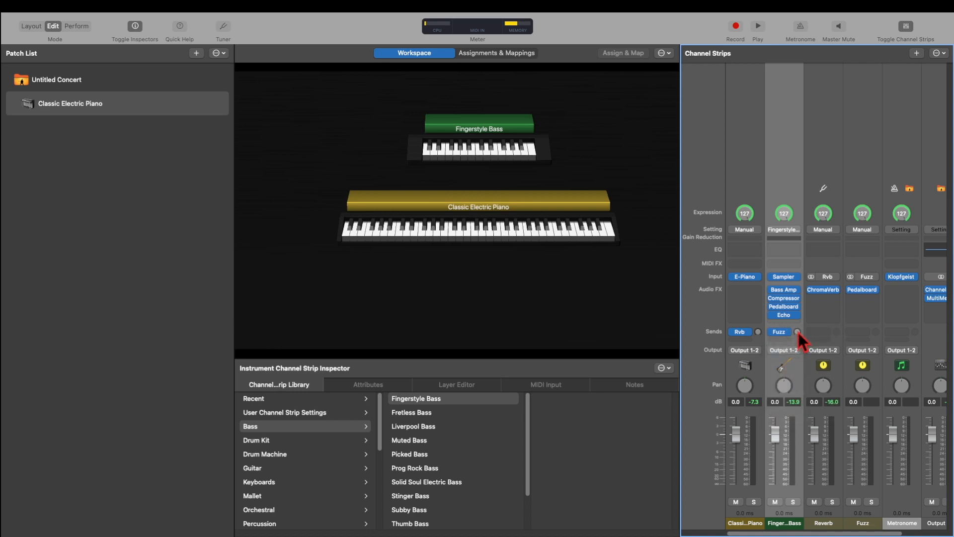
Raise the Fuzz send level on the Fingerstyle Bass strip.
left_click_drag(798, 332, 800, 340)
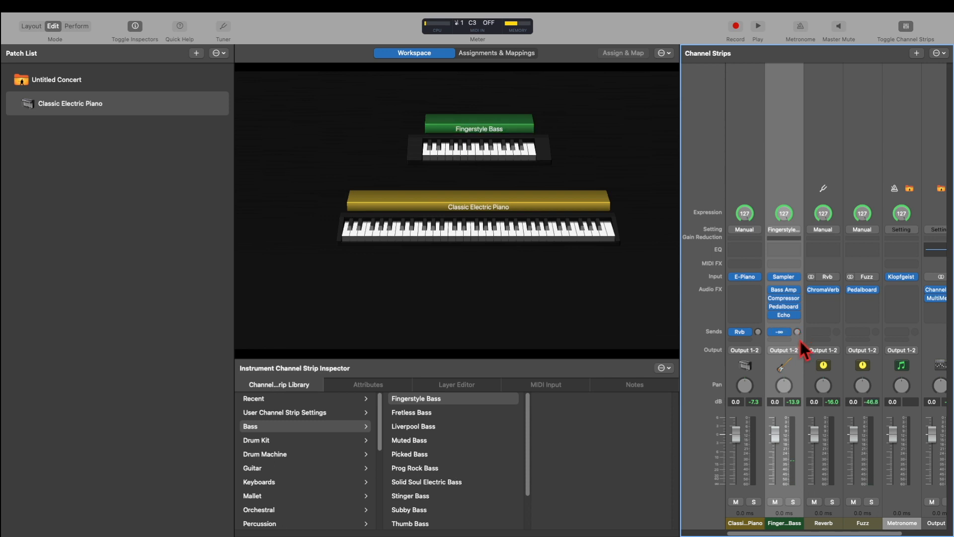
left_click_drag(799, 339, 796, 304)
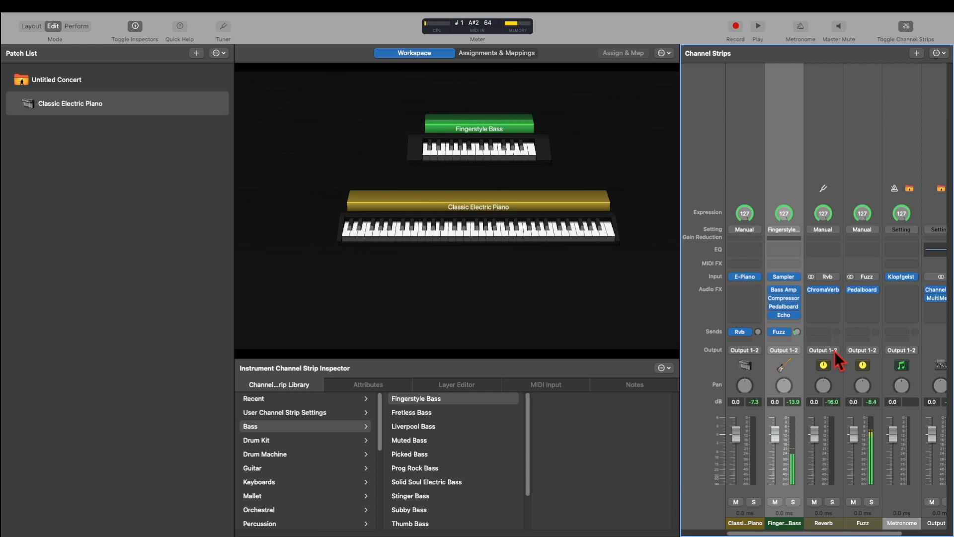
left_click(808, 365)
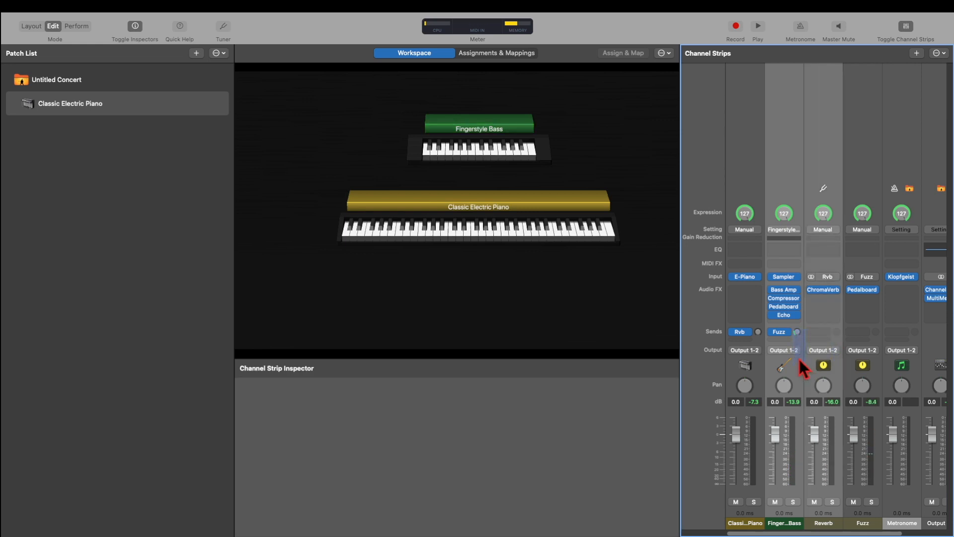
left_click(798, 357)
left_click_drag(795, 333, 763, 330)
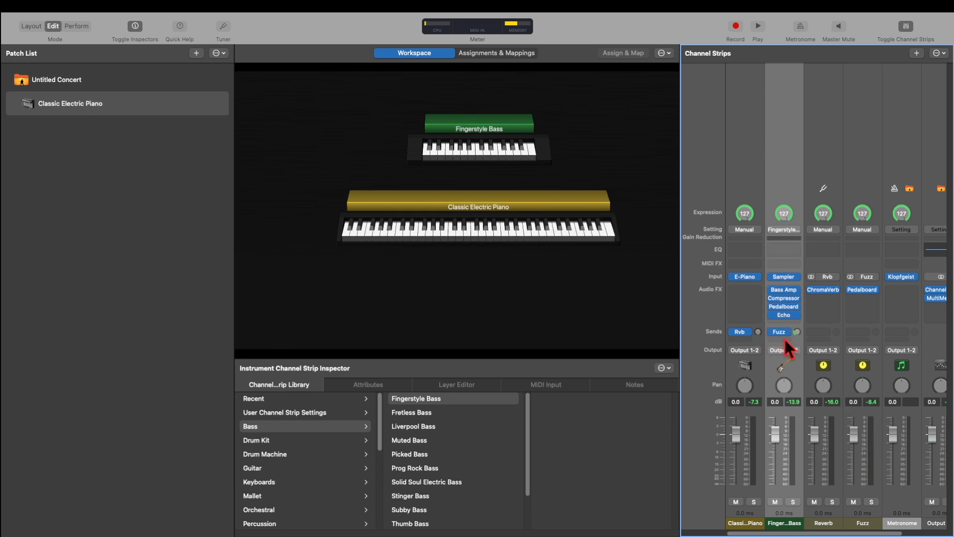
Add a second send to Bus 1 (Reverb) on the Fingerstyle Bass strip with a level of -12.6 dB.
left_click(784, 339)
mouse_move(809, 398)
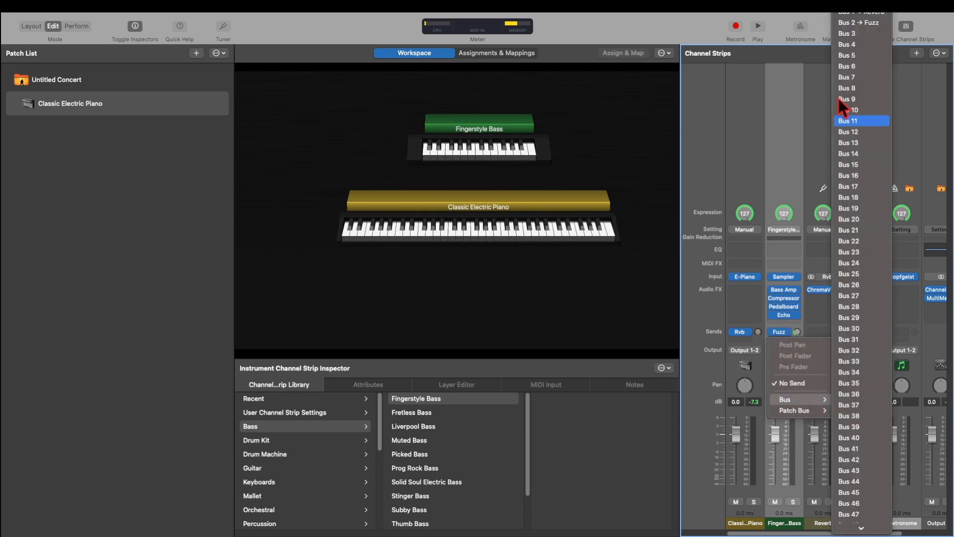
left_click(859, 13)
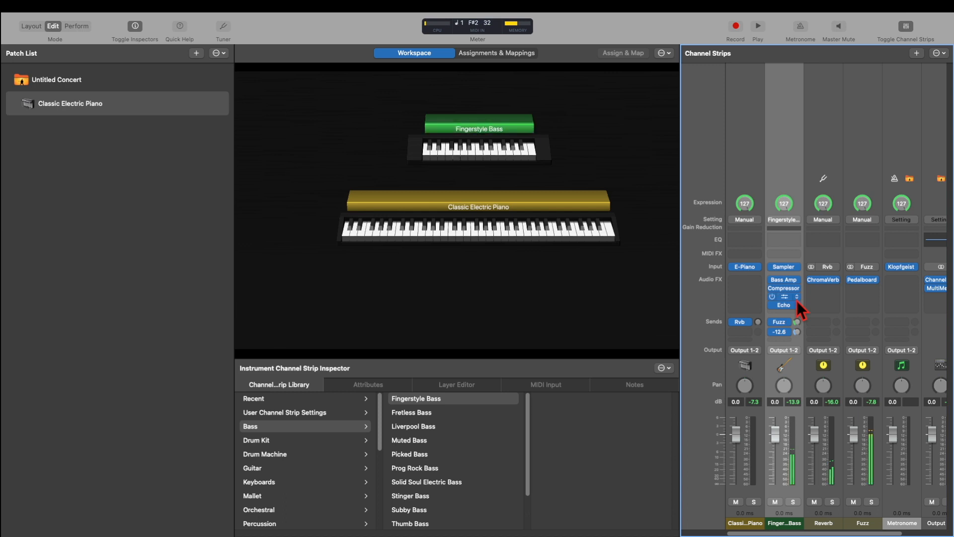
Raise the Reverb send level on the Classic Electric Piano strip.
left_click(753, 323)
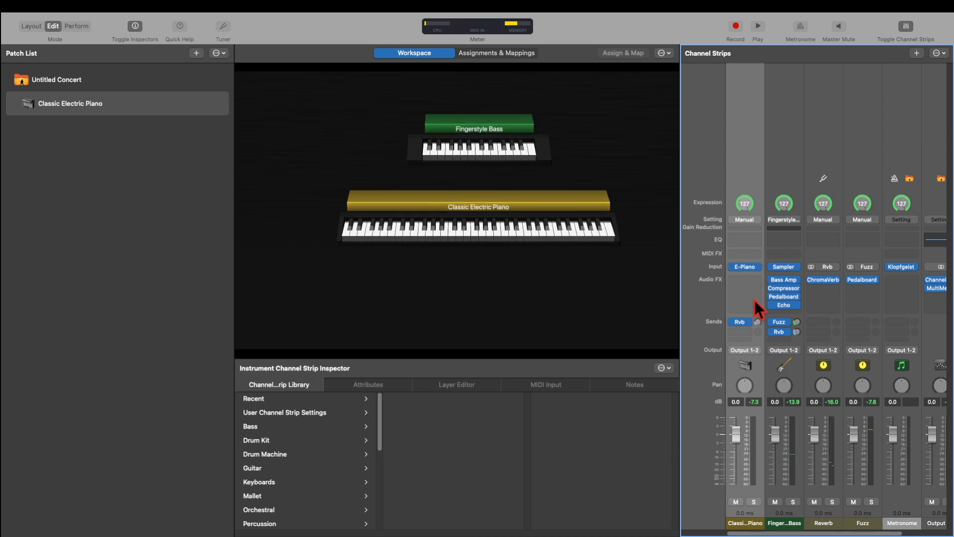
Remove both the Fuzz and Reverb sends from the Fingerstyle Bass strip by setting them to No Send.
left_click(789, 323)
left_click(812, 377)
left_click(790, 332)
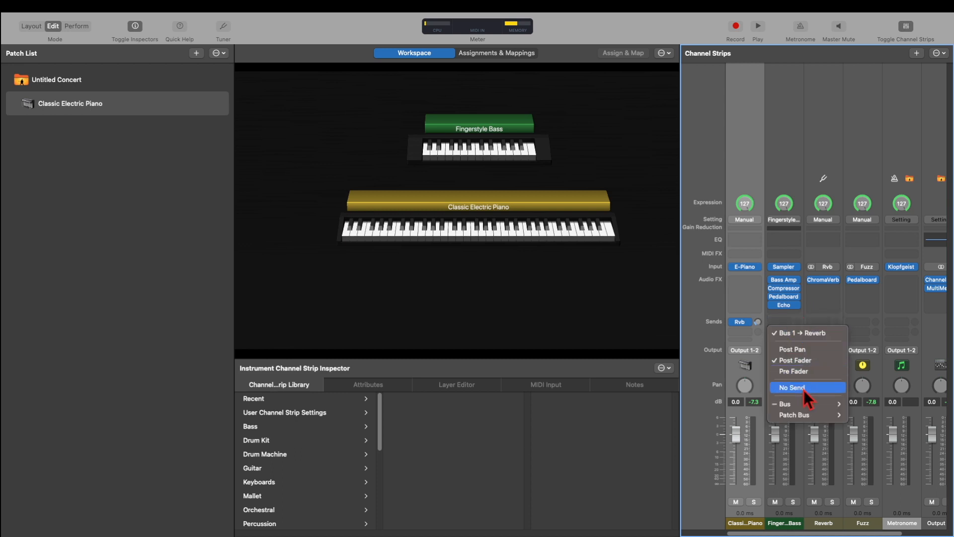
left_click(803, 389)
Delete the Fuzz aux channel strip from the patch.
left_click(833, 106)
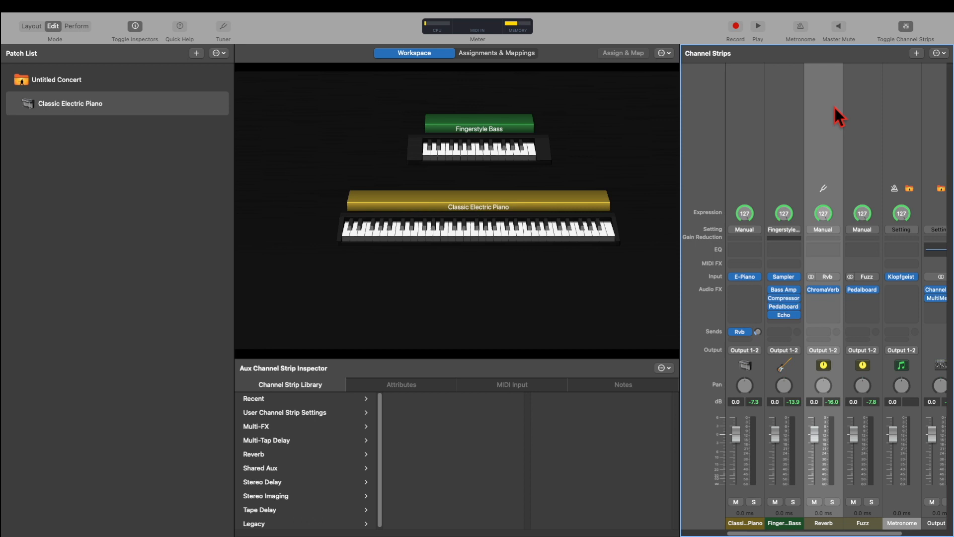
left_click(872, 99)
key("Delete")
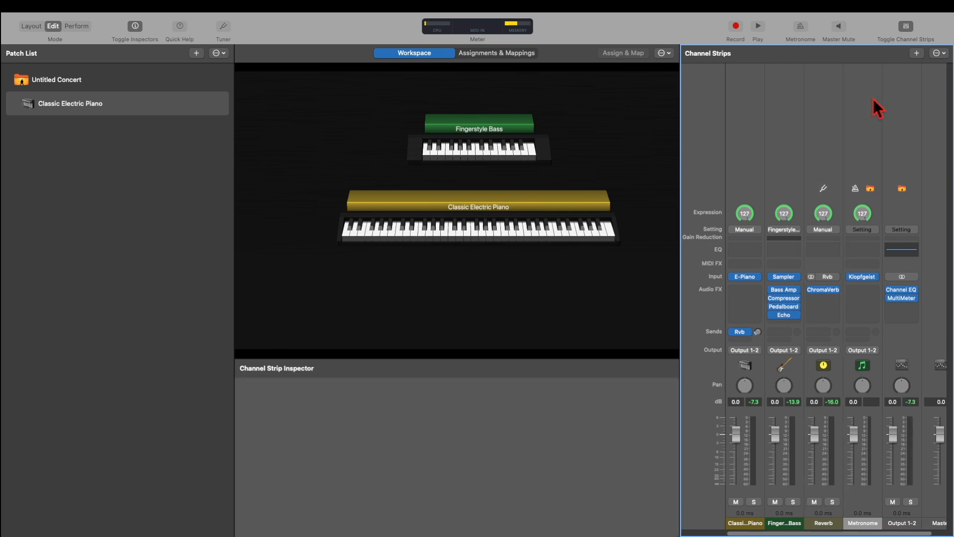
Remove the Reverb send from the Classic Electric Piano strip and route that strip's output to Bus 1 (Reverb).
left_click(750, 331)
left_click(765, 388)
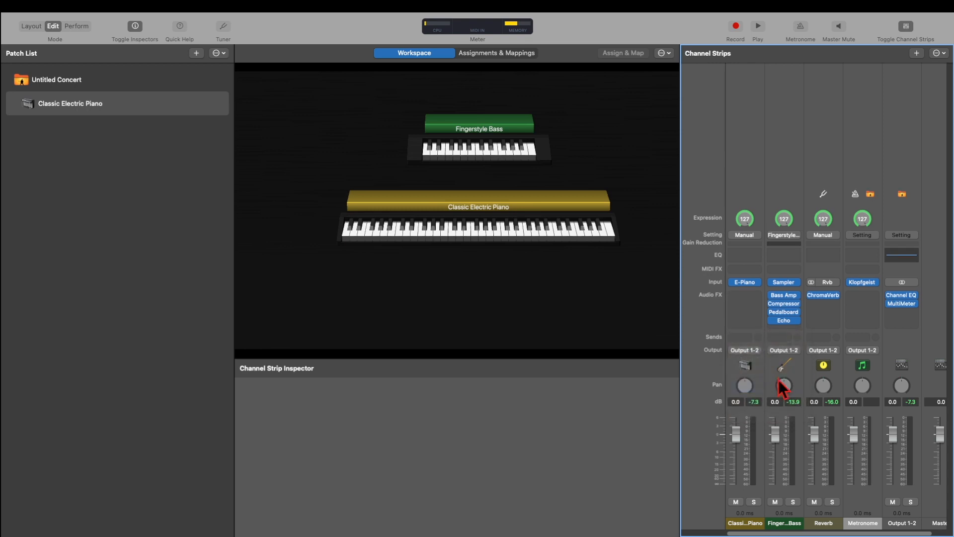
left_click(746, 351)
mouse_move(776, 396)
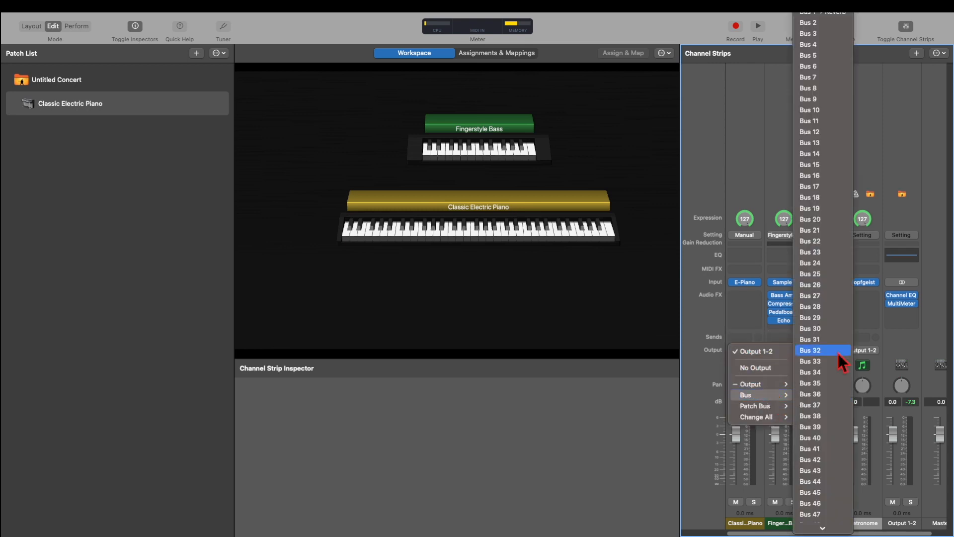
left_click(815, 16)
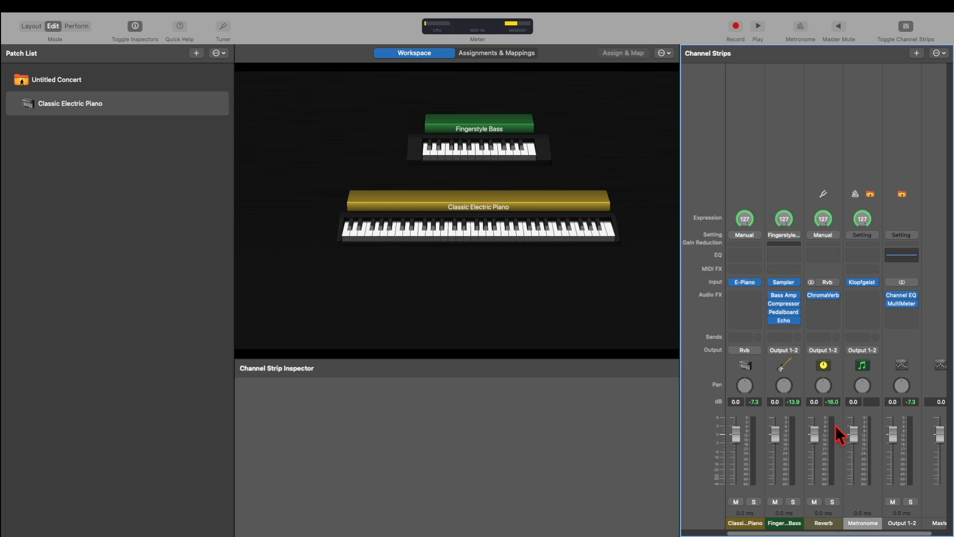
left_click(745, 350)
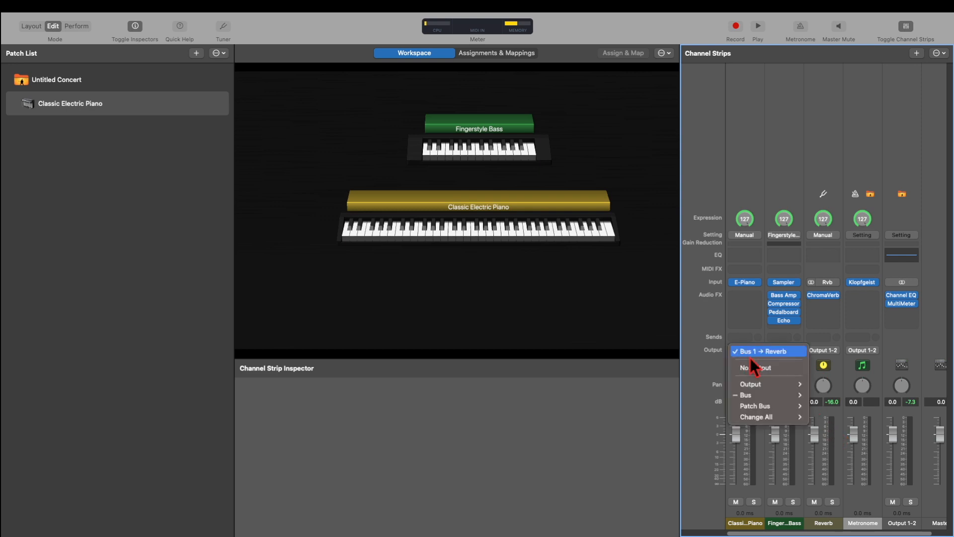
left_click(739, 297)
Rename the Reverb aux channel strip as Synth 1 and remove its ChromaVerb plug-in.
double_click(836, 522)
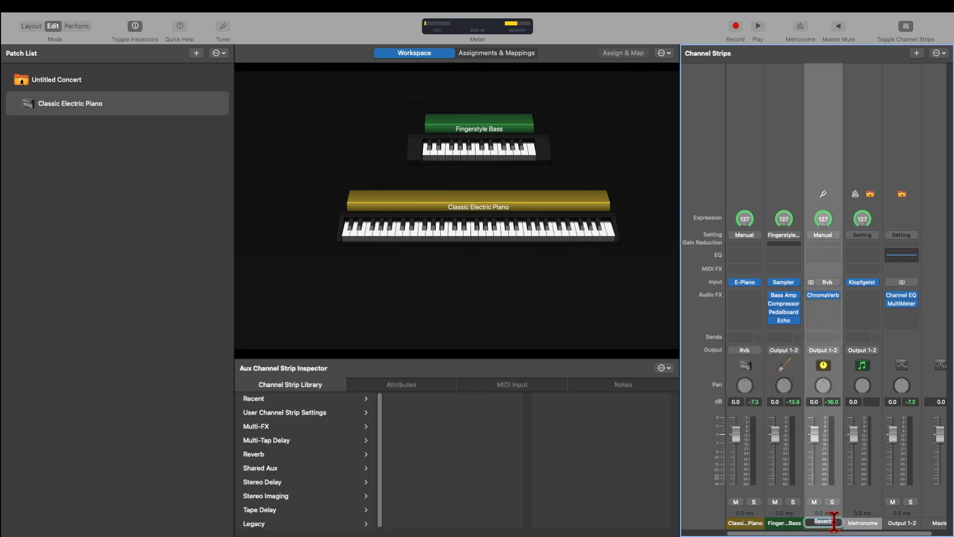
type("Synth 1")
key("Return")
left_click(837, 295)
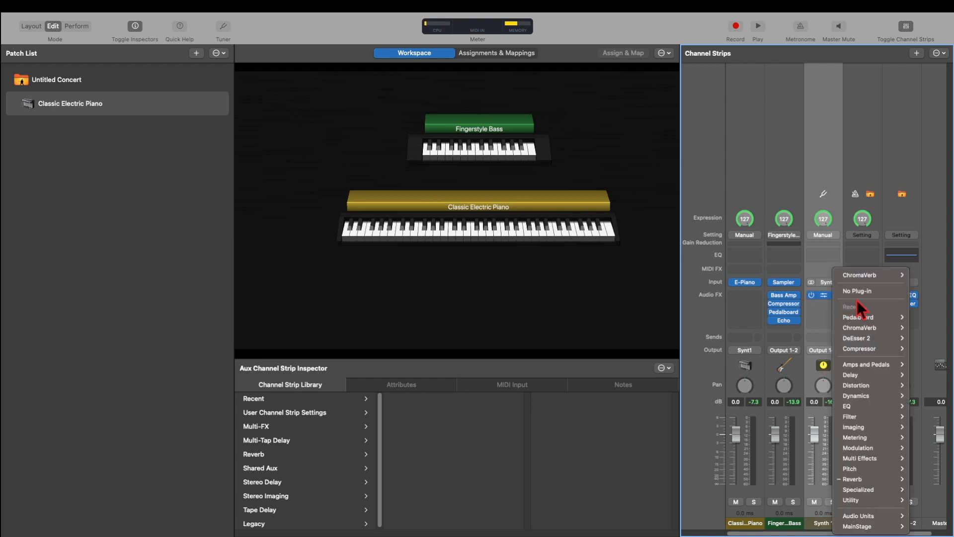
left_click(862, 294)
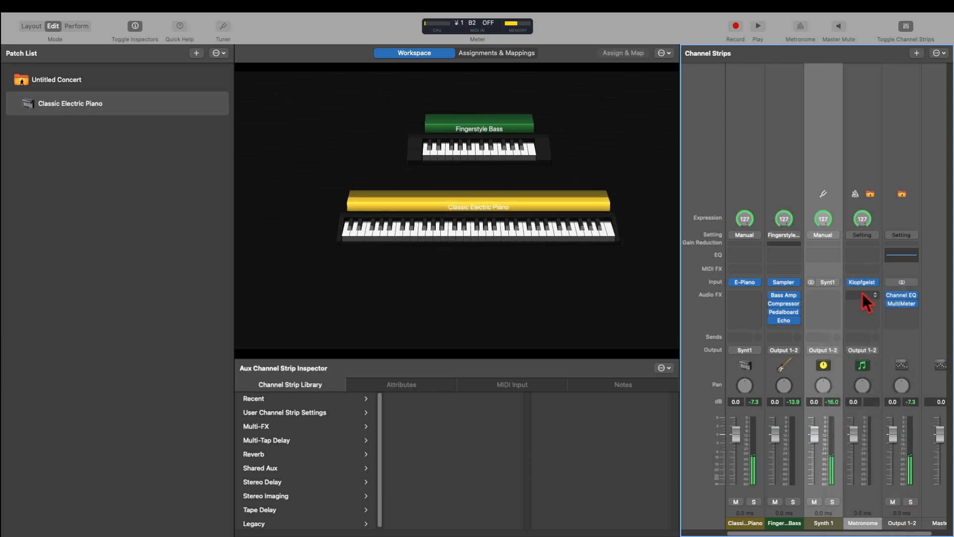
Try different volume levels on the Synth 1 aux, setting it to -1.9 dB, and select its channel strip.
left_click_drag(818, 440, 818, 436)
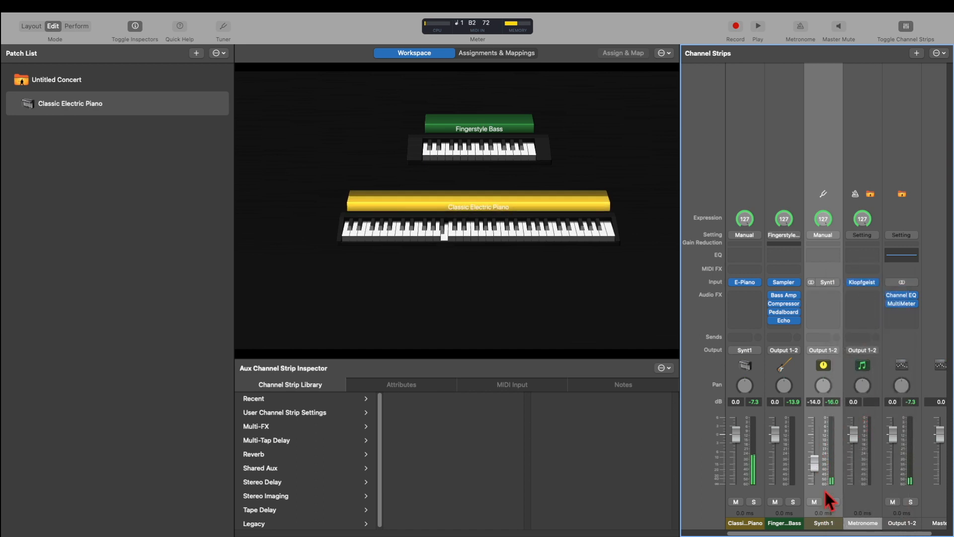
left_click(502, 151)
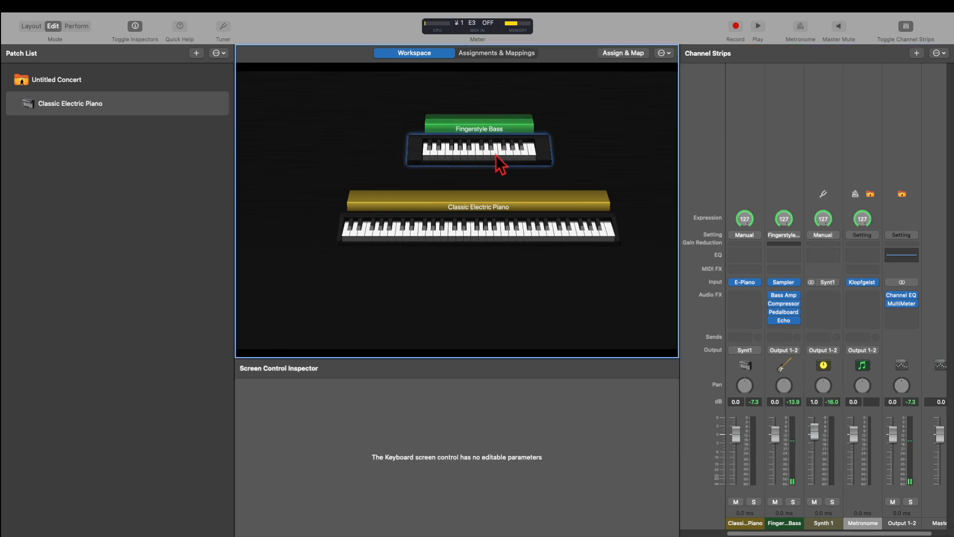
left_click_drag(814, 443, 814, 446)
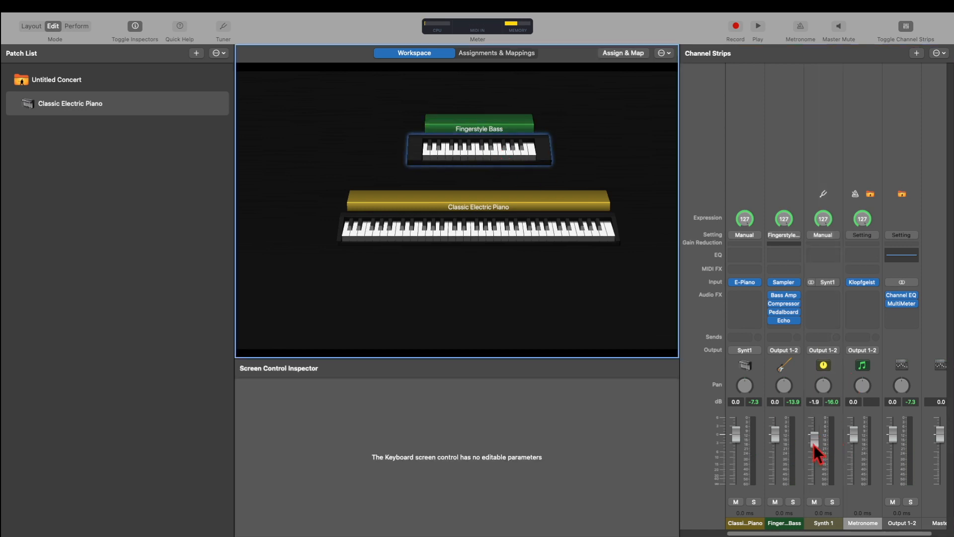
left_click(825, 133)
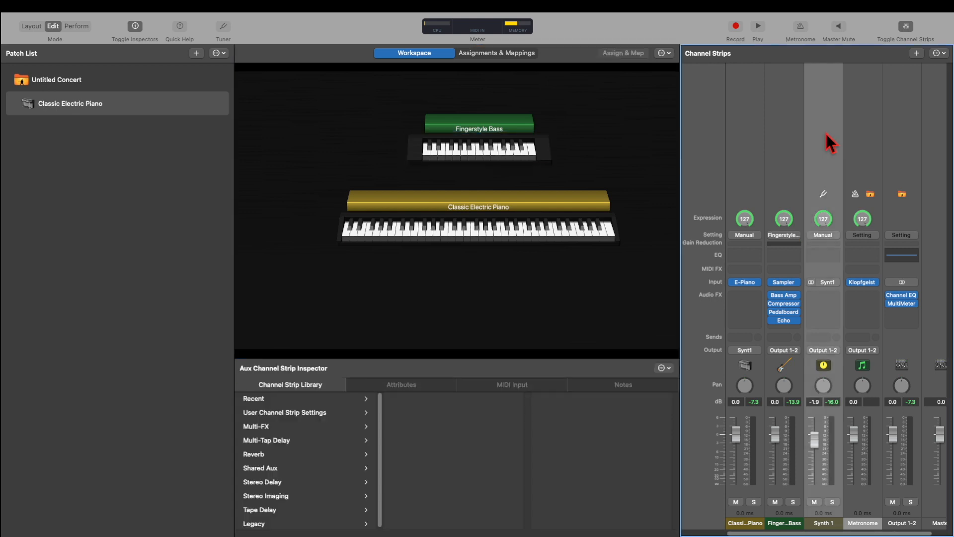